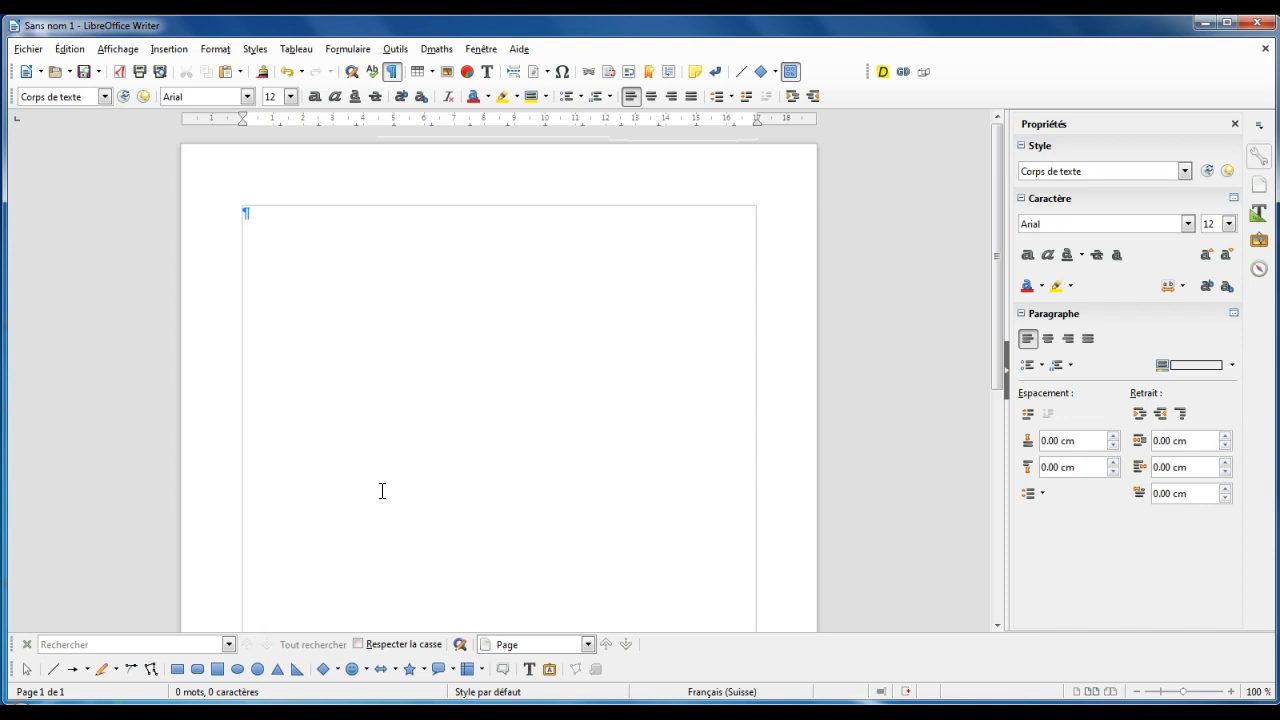
Step: Paste the copied text about the pied-de-mouche into the empty document
{"action": "right_click", "coordinate": [281, 238]}
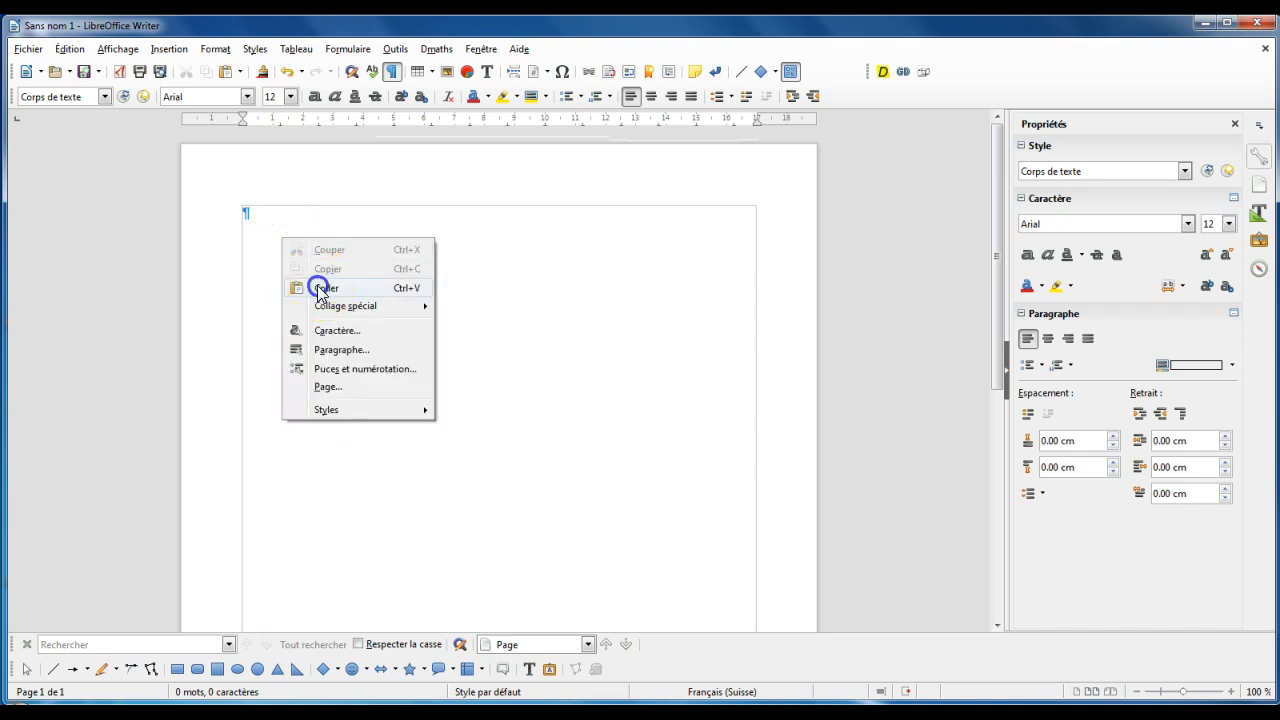
{"action": "left_click", "coordinate": [318, 288]}
{"action": "left_click", "coordinate": [484, 434]}
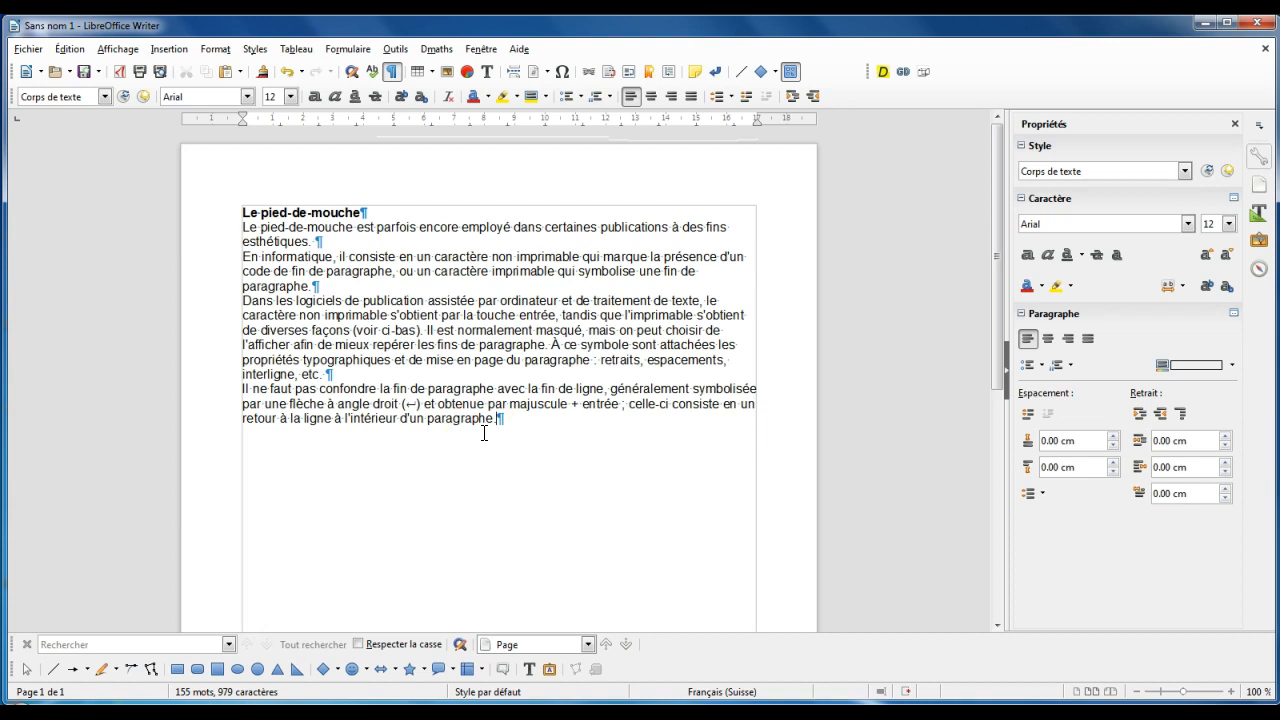
{"action": "left_click", "coordinate": [494, 425]}
{"action": "left_click", "coordinate": [370, 211]}
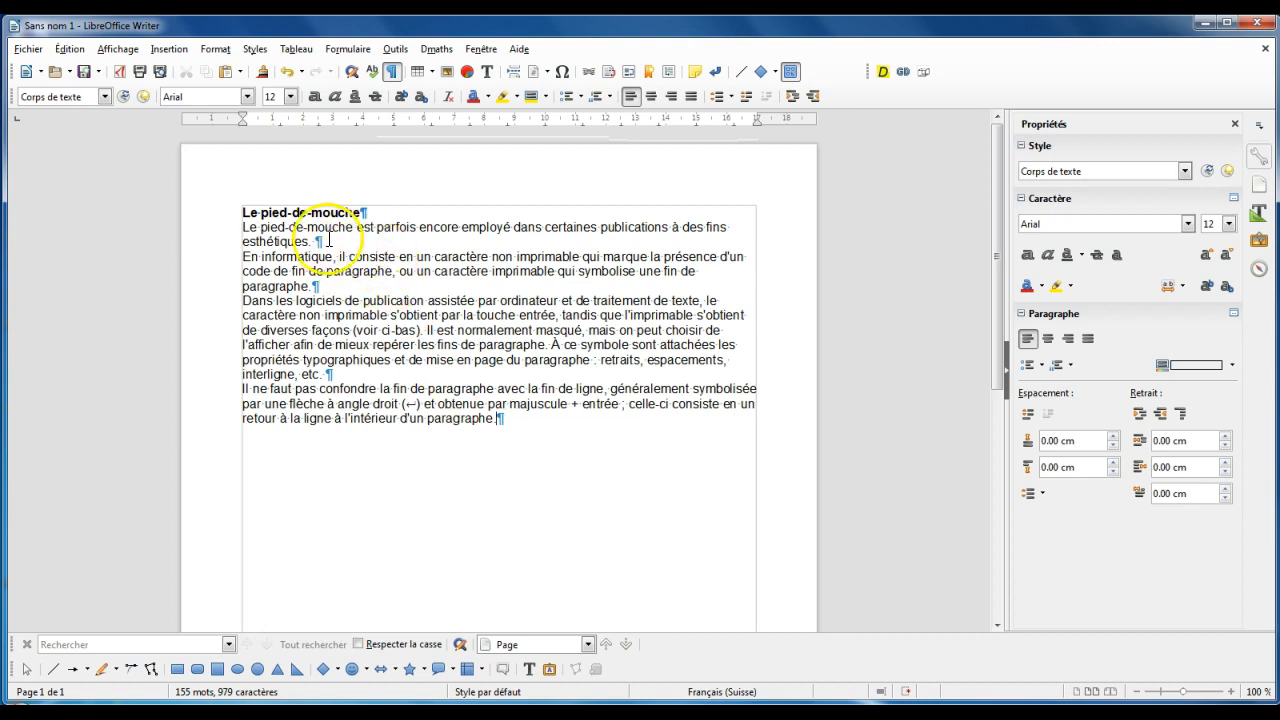
Step: Set the spacing above the first body paragraph under the title to 0.50 cm
{"action": "left_click_drag", "start_coordinate": [313, 241], "coordinate": [229, 226]}
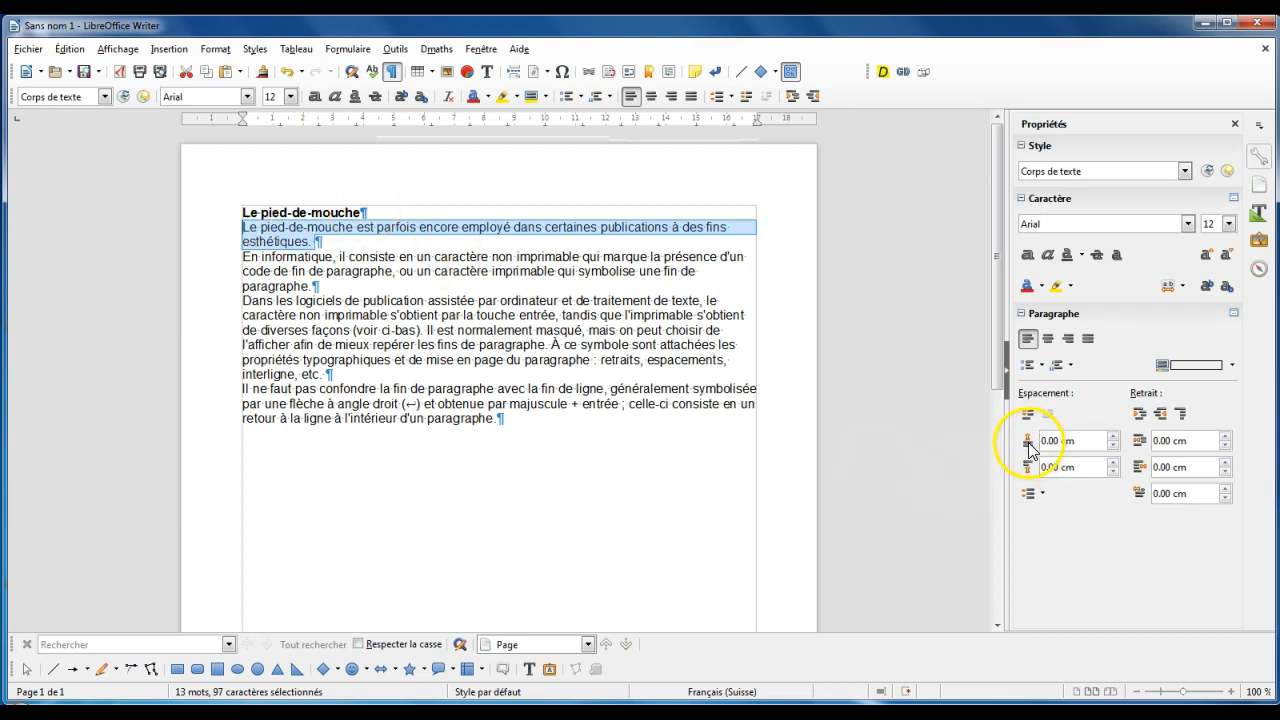
{"action": "left_click", "coordinate": [1115, 437]}
{"action": "left_click", "coordinate": [1115, 437]}
{"action": "left_click", "coordinate": [1115, 437]}
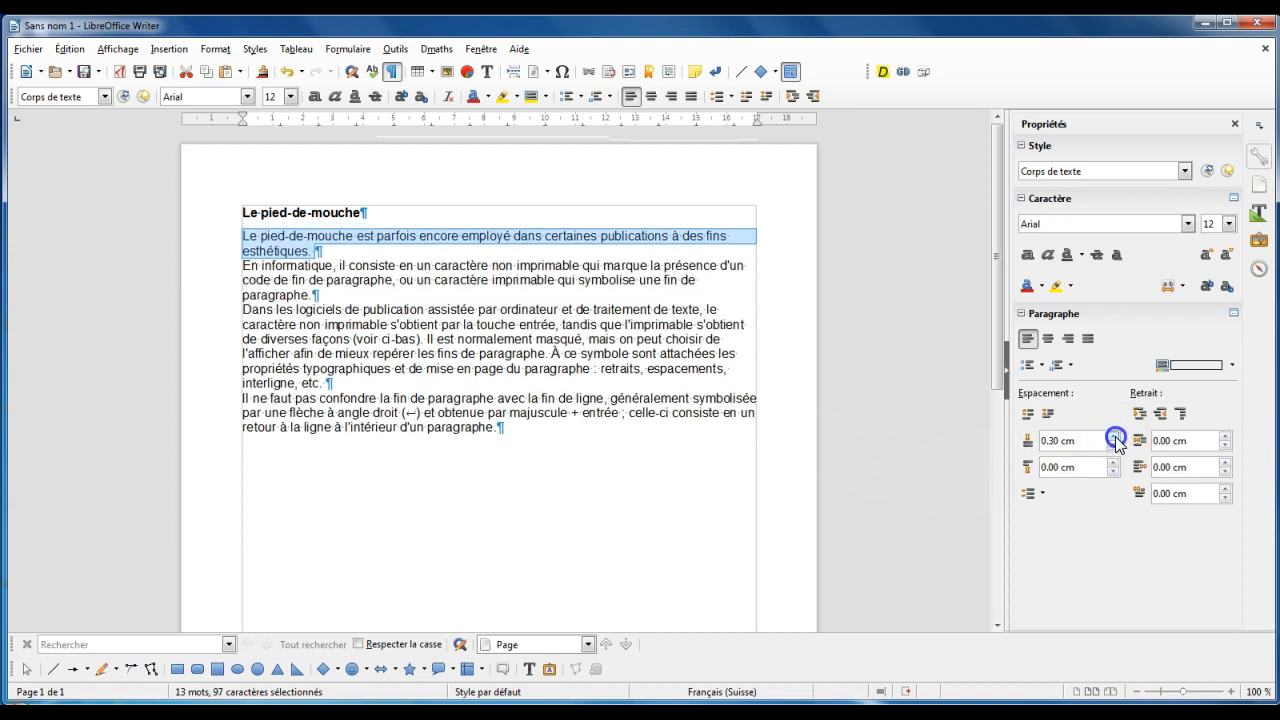
{"action": "left_click", "coordinate": [1115, 437]}
{"action": "left_click", "coordinate": [1115, 437]}
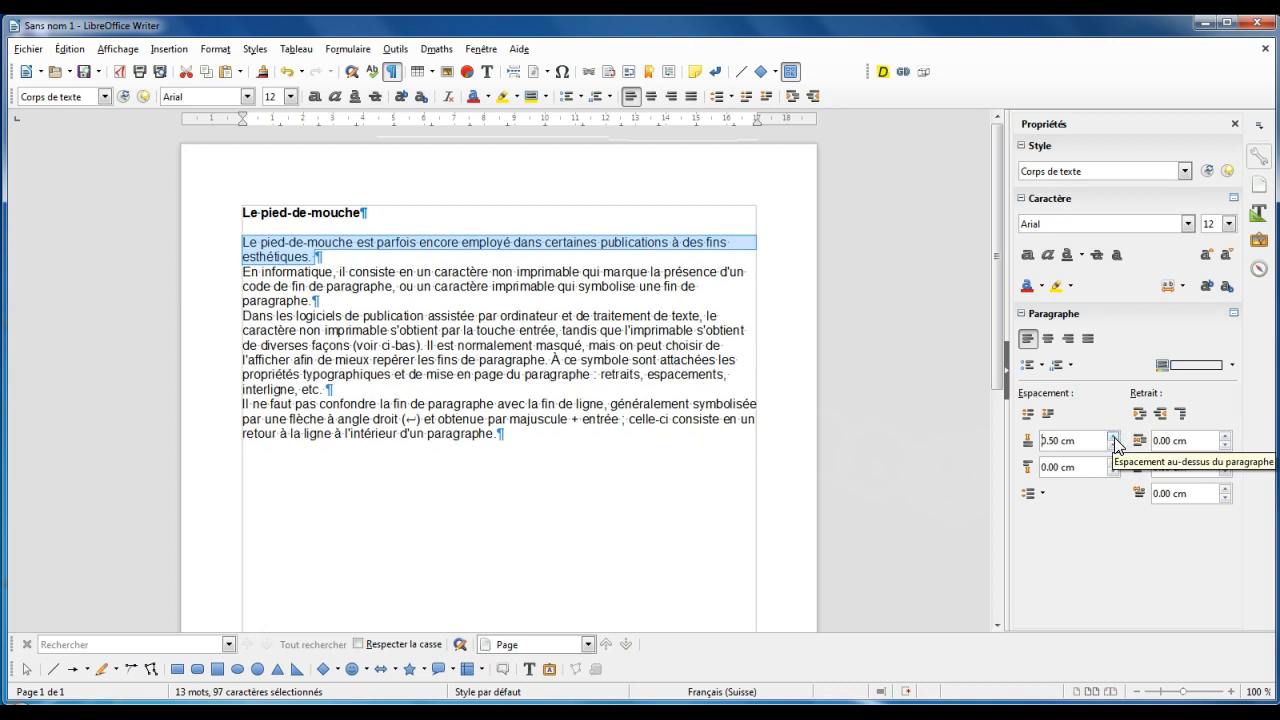
Step: Set the spacing below the same first body paragraph to 0.50 cm
{"action": "left_click", "coordinate": [1114, 463]}
{"action": "left_click", "coordinate": [1114, 463]}
{"action": "left_click", "coordinate": [1114, 463]}
{"action": "left_click", "coordinate": [1114, 463]}
{"action": "left_click", "coordinate": [1114, 463]}
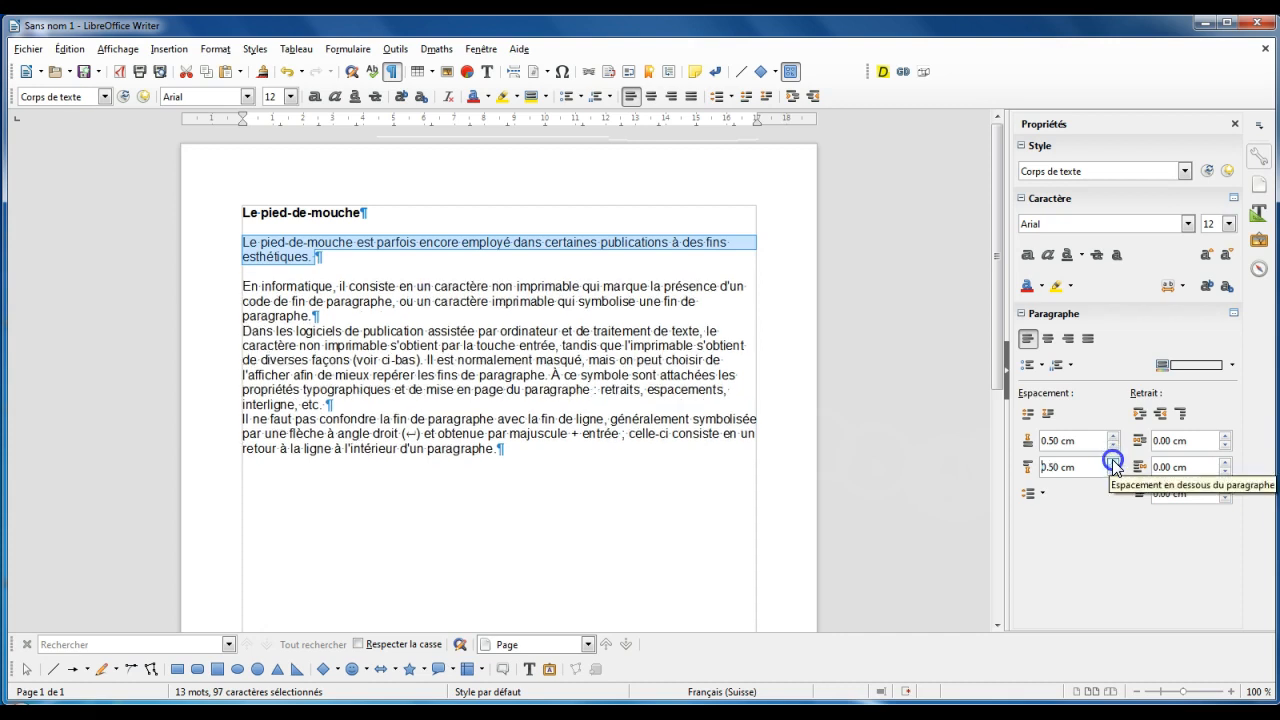
Step: Set the indent before text of the "En informatique" paragraph to 1.00 cm
{"action": "left_click", "coordinate": [331, 316]}
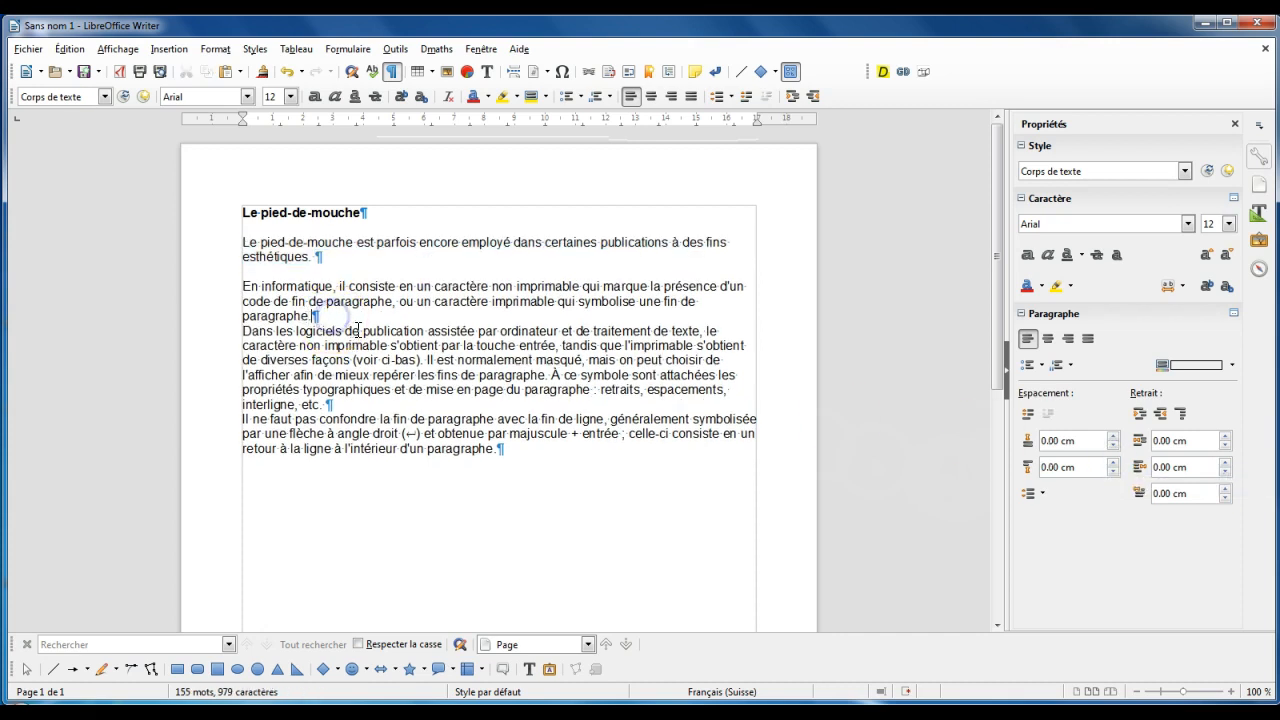
{"action": "left_click_drag", "start_coordinate": [322, 316], "coordinate": [221, 287]}
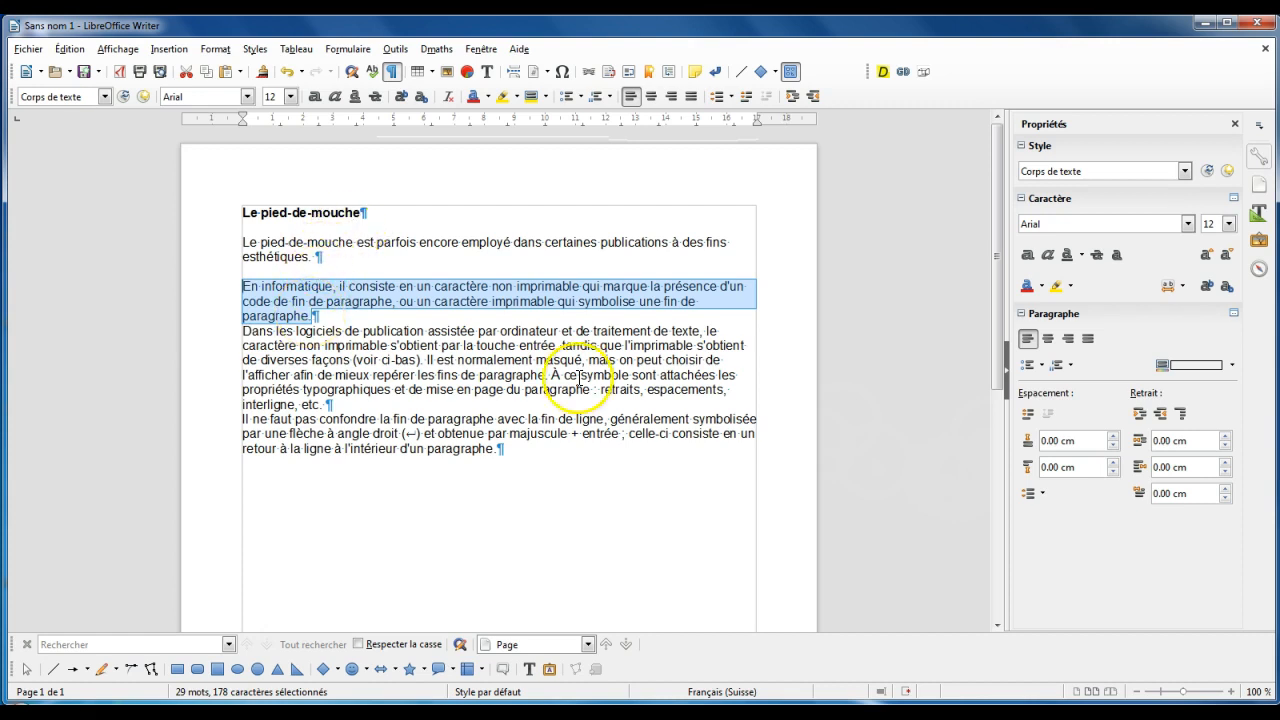
{"action": "left_click", "coordinate": [1224, 437]}
{"action": "left_click", "coordinate": [1224, 437]}
{"action": "left_click", "coordinate": [1224, 437]}
{"action": "left_click", "coordinate": [1225, 436]}
{"action": "left_click", "coordinate": [1225, 436]}
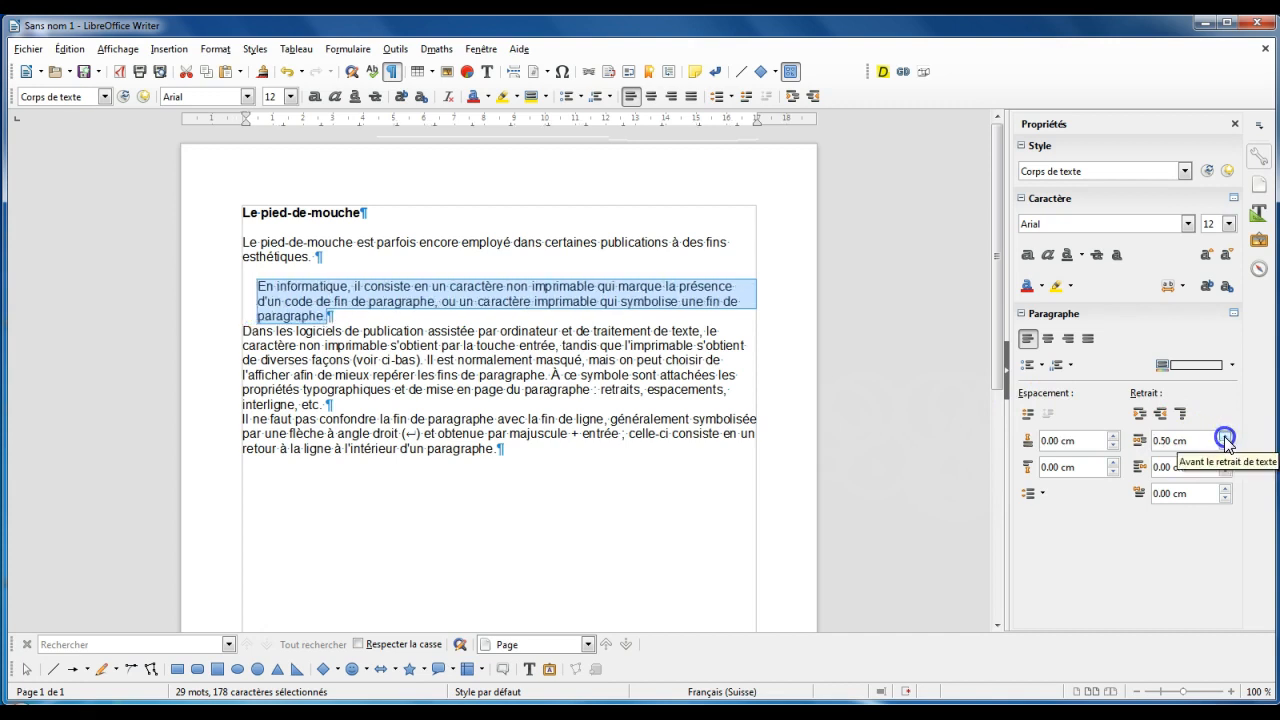
{"action": "left_click", "coordinate": [1225, 436]}
{"action": "left_click", "coordinate": [1225, 436]}
{"action": "left_click", "coordinate": [1225, 436]}
{"action": "left_click", "coordinate": [1225, 437]}
{"action": "left_click", "coordinate": [1225, 437]}
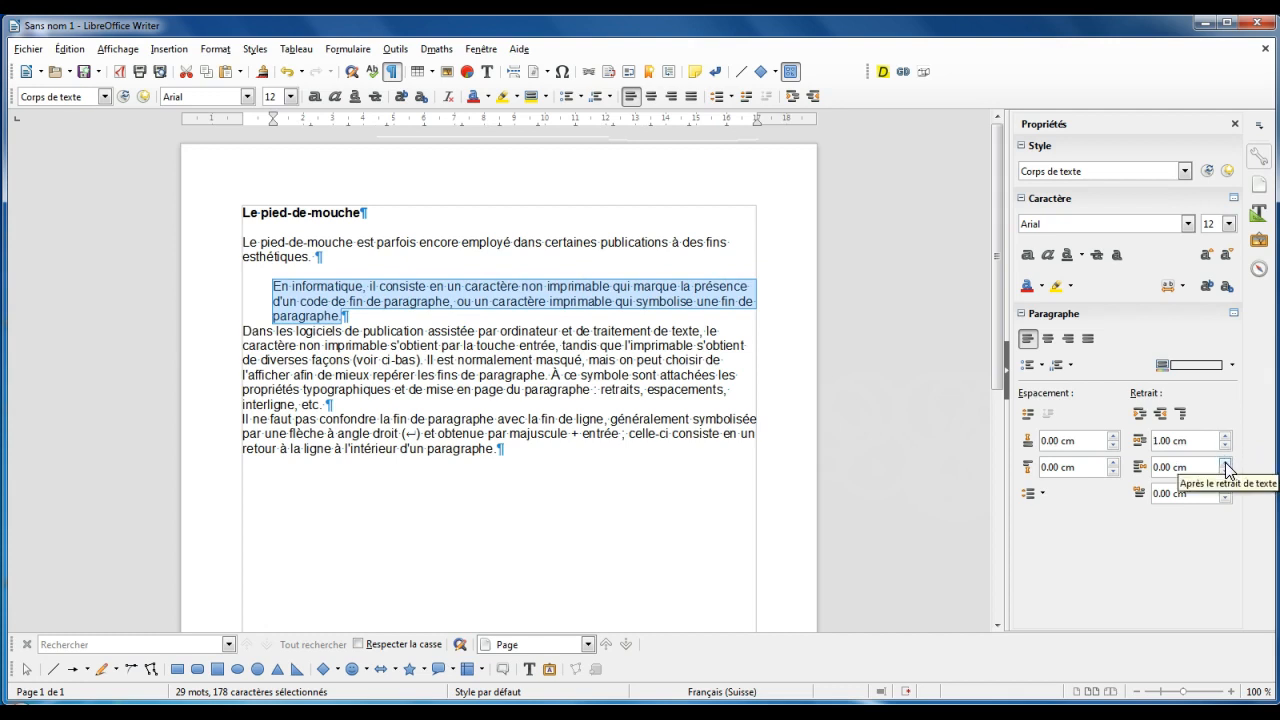
Step: Set the indent after text of the "En informatique" paragraph to 0.90 cm and deselect it
{"action": "left_click", "coordinate": [1225, 462]}
{"action": "left_click", "coordinate": [1225, 462]}
{"action": "left_click", "coordinate": [1225, 462]}
{"action": "left_click", "coordinate": [1225, 462]}
{"action": "left_click", "coordinate": [1225, 462]}
{"action": "left_click", "coordinate": [1225, 462]}
{"action": "left_click", "coordinate": [1225, 462]}
{"action": "left_click", "coordinate": [1225, 462]}
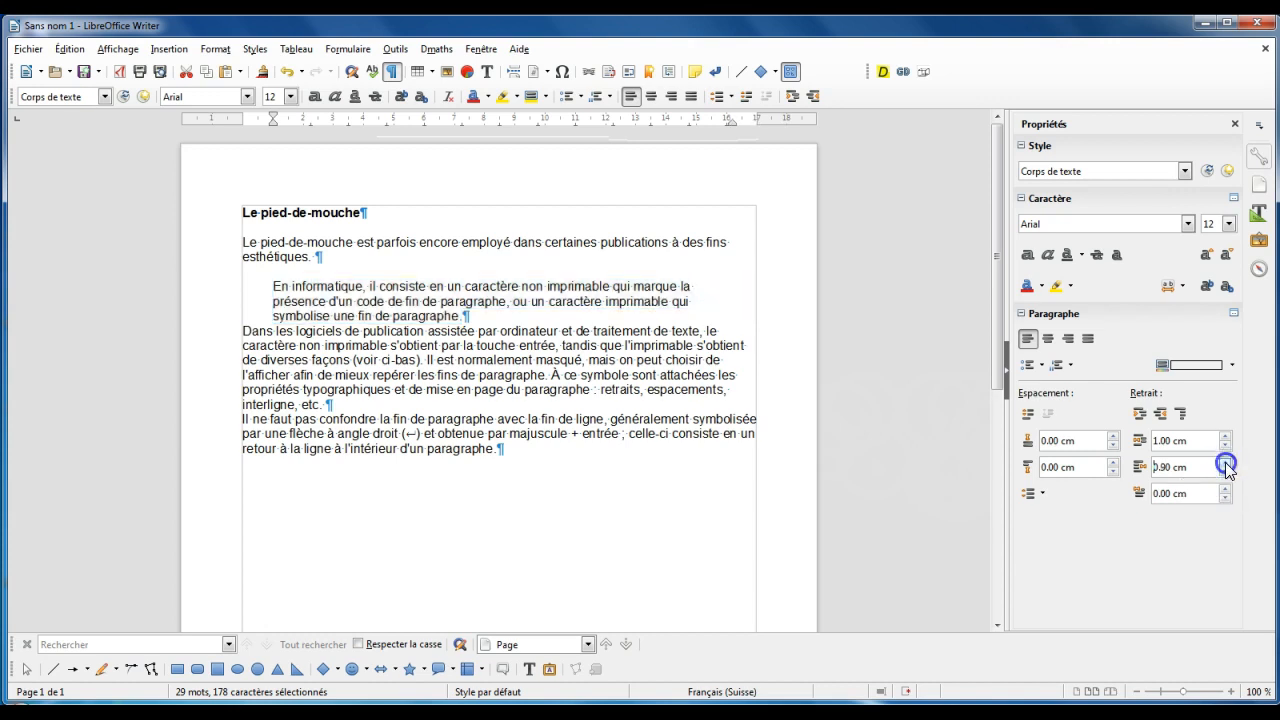
{"action": "left_click", "coordinate": [1225, 462]}
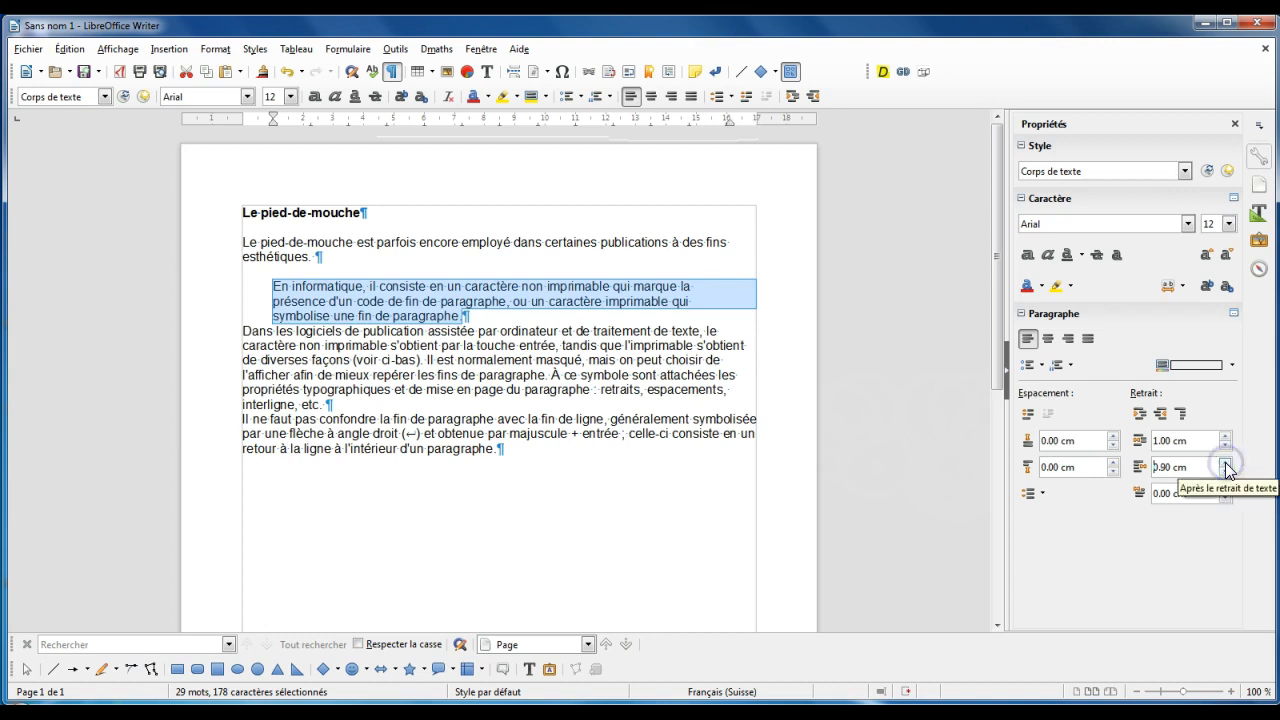
{"action": "left_click", "coordinate": [511, 500]}
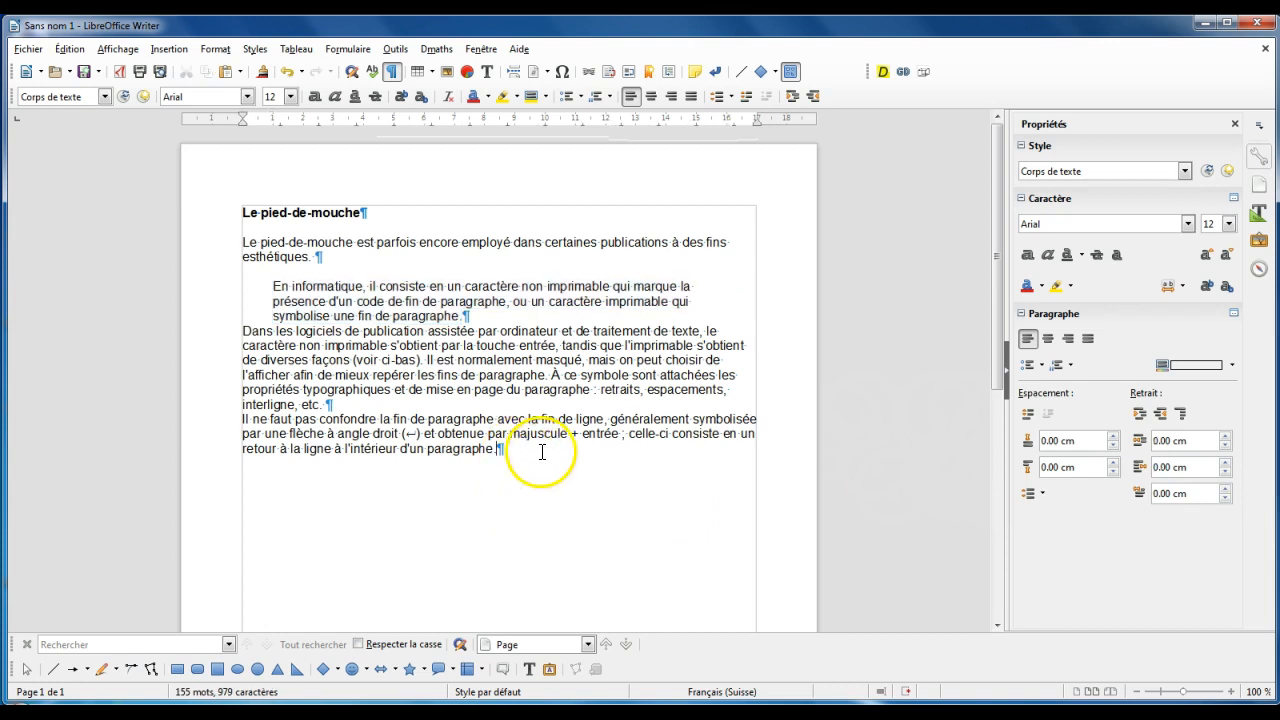
Step: Give the last two paragraphs a first-line indent of 1.40 cm
{"action": "triple_click", "coordinate": [329, 418]}
{"action": "left_click_drag", "start_coordinate": [329, 418], "coordinate": [185, 333]}
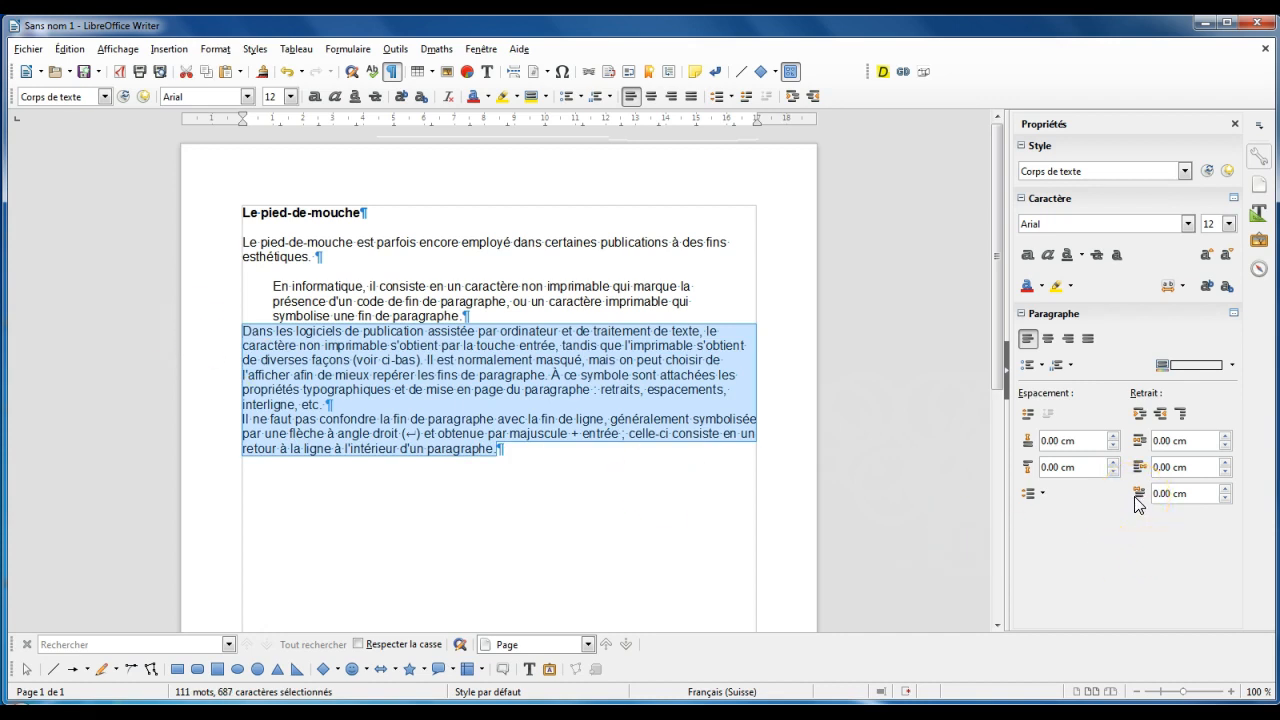
{"action": "left_click", "coordinate": [1226, 490]}
{"action": "left_click", "coordinate": [1226, 490]}
{"action": "left_click", "coordinate": [1226, 490]}
{"action": "left_click", "coordinate": [1226, 490]}
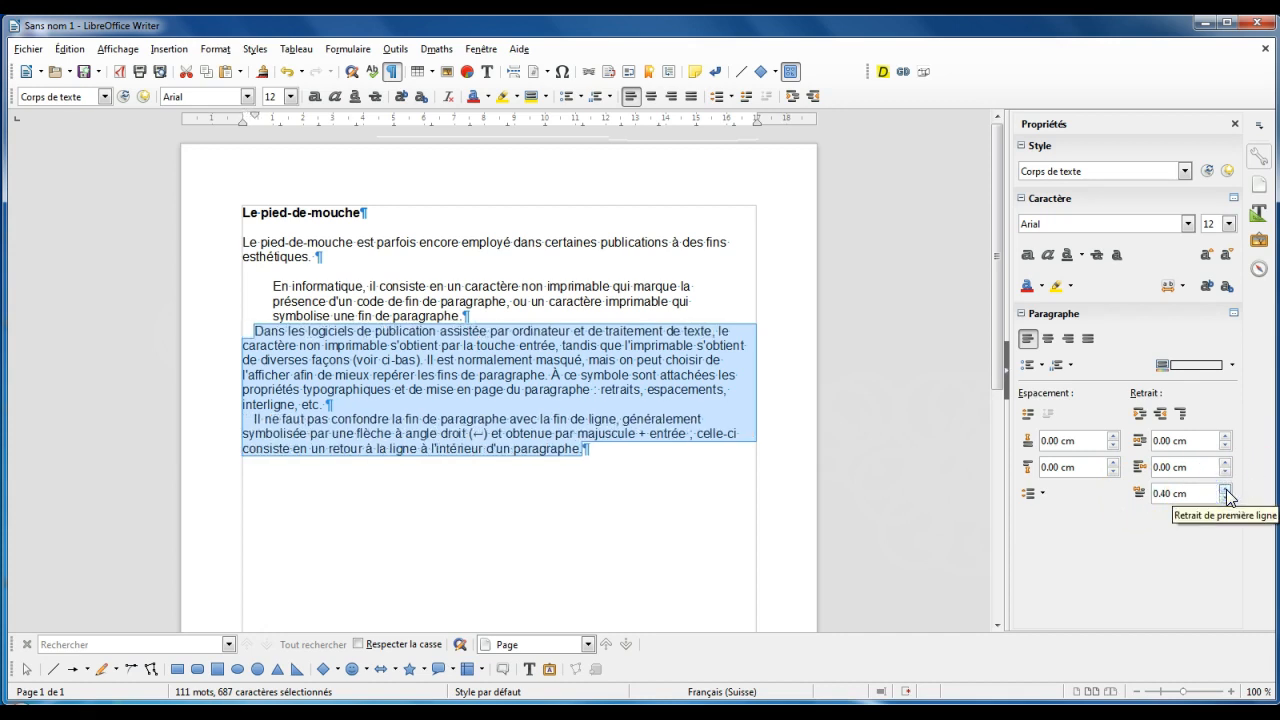
{"action": "left_click", "coordinate": [1226, 490]}
{"action": "left_click", "coordinate": [1226, 490]}
{"action": "left_click", "coordinate": [1226, 490]}
{"action": "left_click", "coordinate": [1226, 490]}
{"action": "left_click", "coordinate": [1226, 490]}
{"action": "left_click", "coordinate": [1226, 490]}
{"action": "left_click", "coordinate": [1226, 490]}
{"action": "left_click", "coordinate": [1226, 490]}
{"action": "left_click", "coordinate": [1226, 490]}
{"action": "left_click", "coordinate": [1226, 490]}
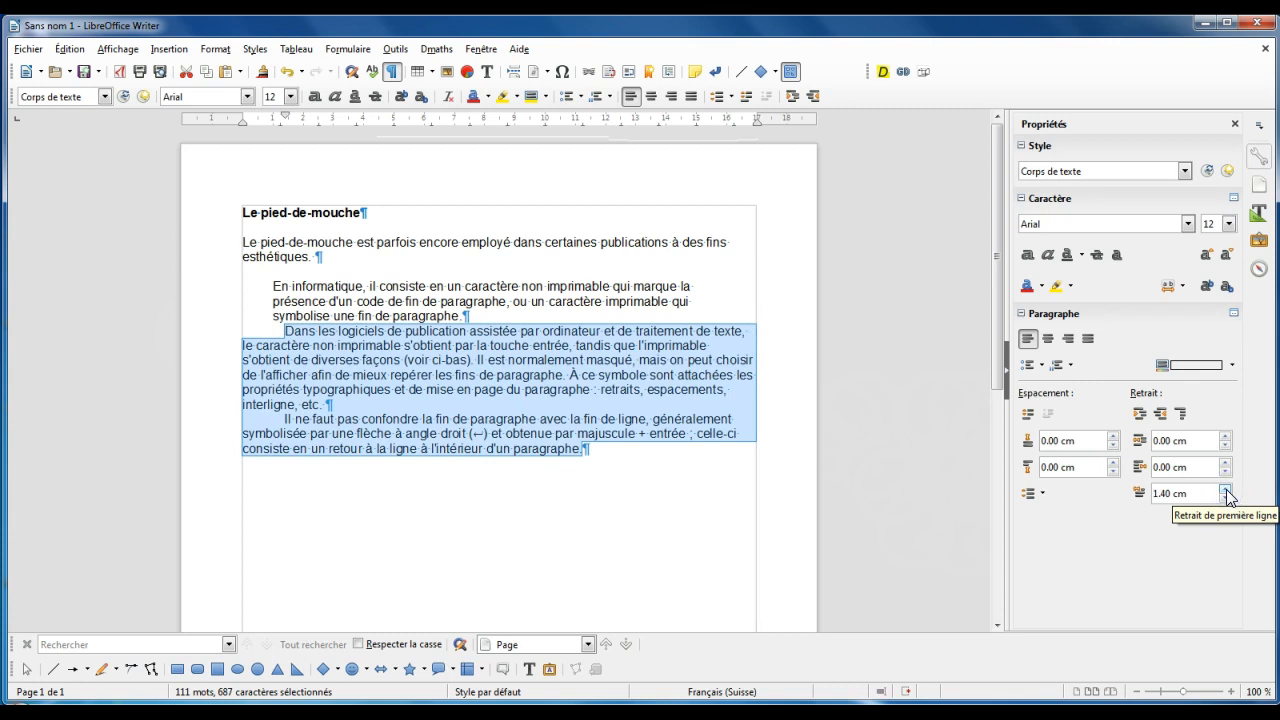
Step: Set the line spacing of the last two paragraphs to 1.5 and deselect them
{"action": "left_click", "coordinate": [1042, 494]}
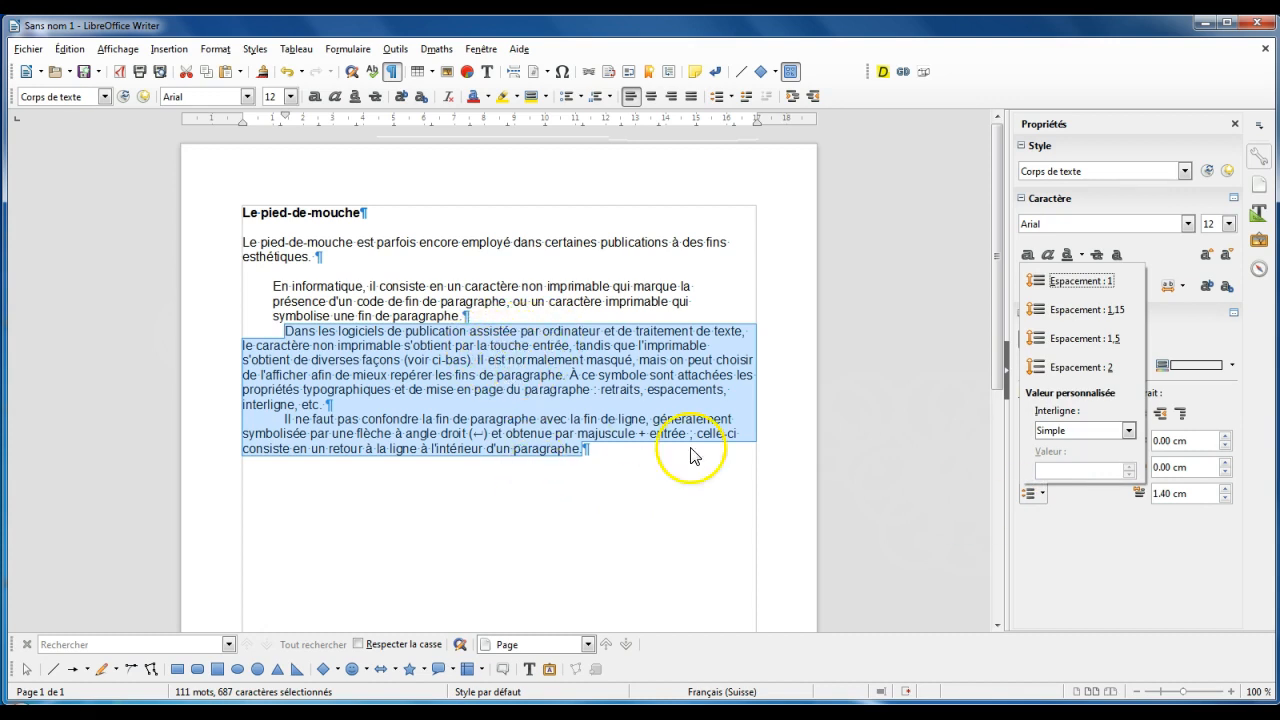
{"action": "left_click", "coordinate": [1067, 340]}
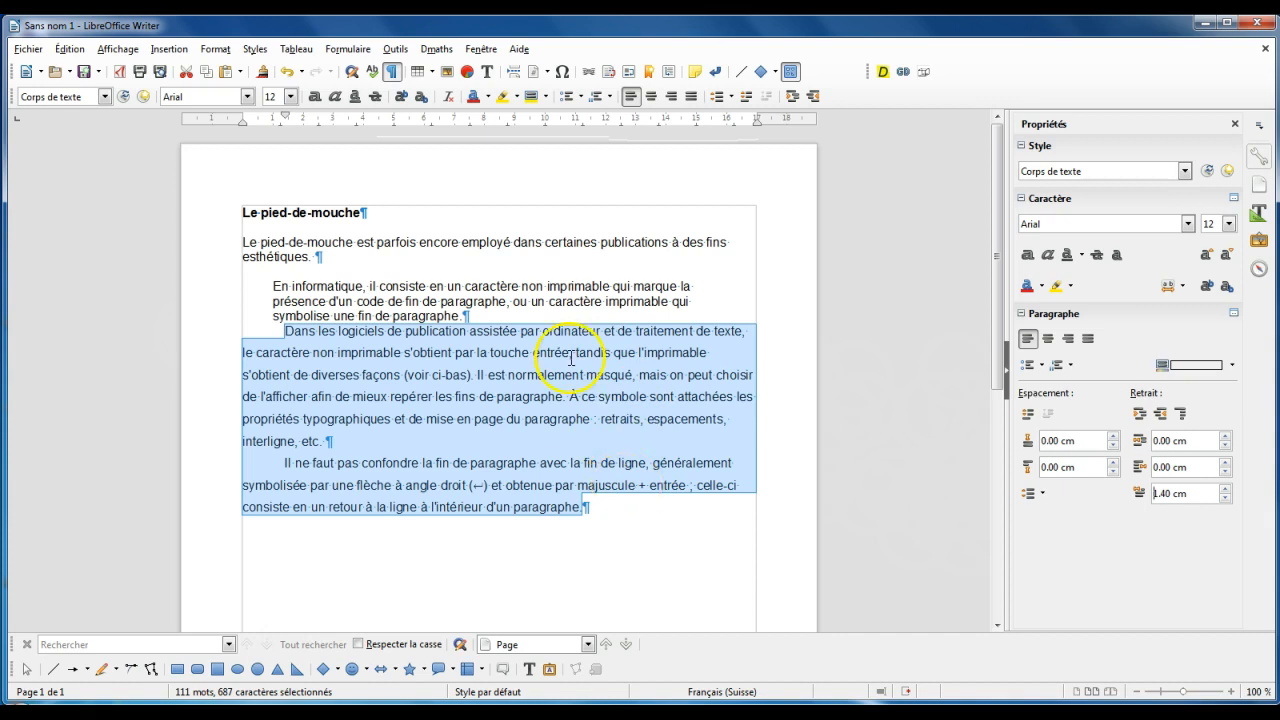
{"action": "left_click", "coordinate": [545, 305]}
Step: Justify all four body paragraphs below the title, trying right and centred alignment on them first
{"action": "left_click_drag", "start_coordinate": [242, 243], "coordinate": [603, 508]}
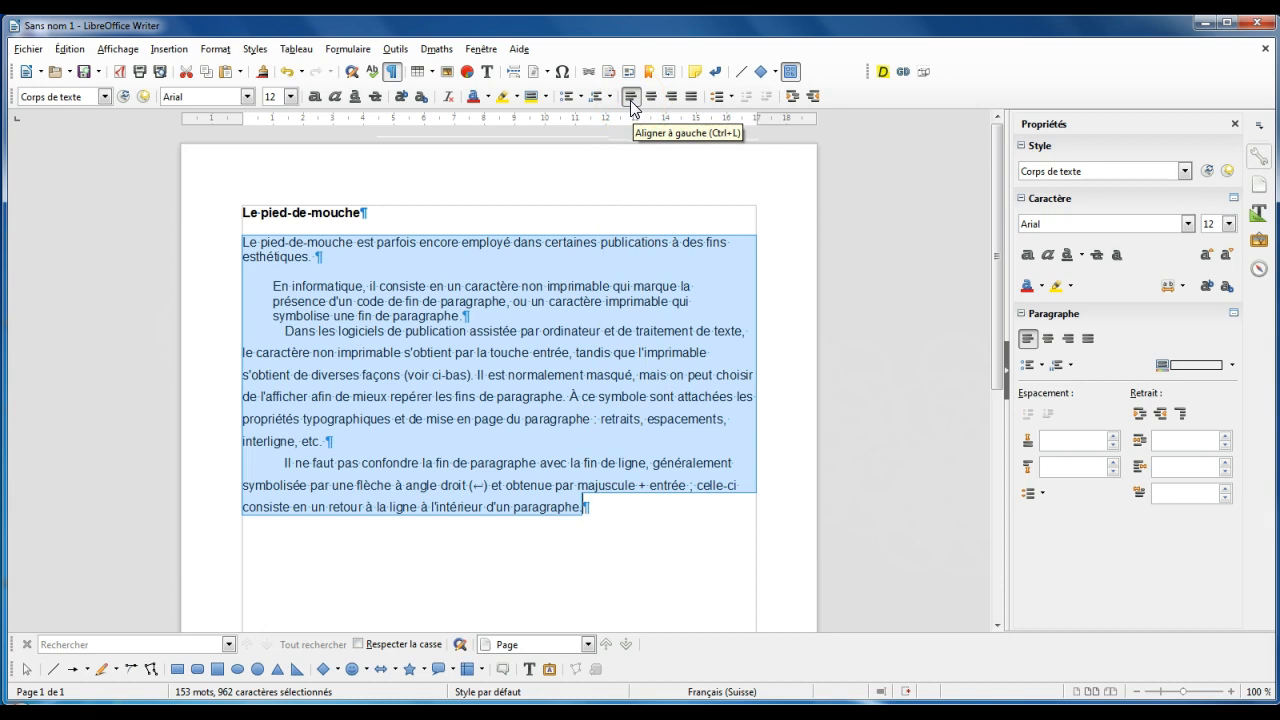
{"action": "left_click", "coordinate": [672, 101]}
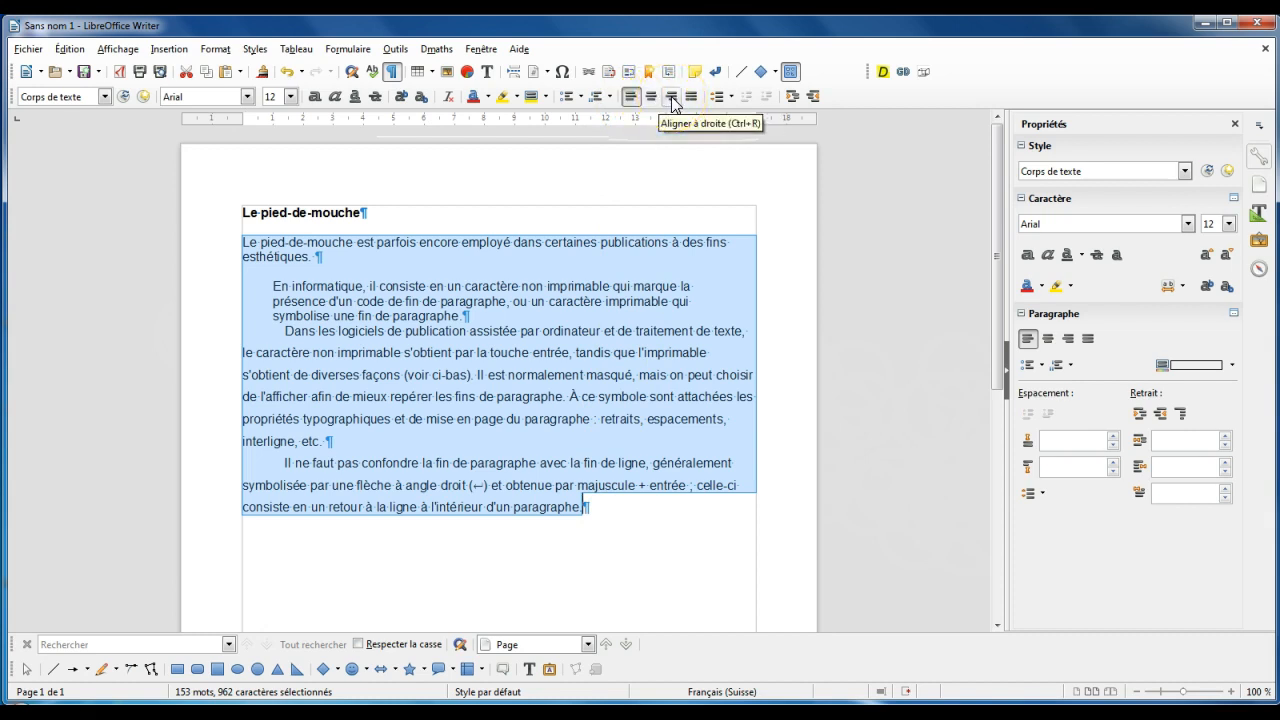
{"action": "left_click", "coordinate": [672, 99]}
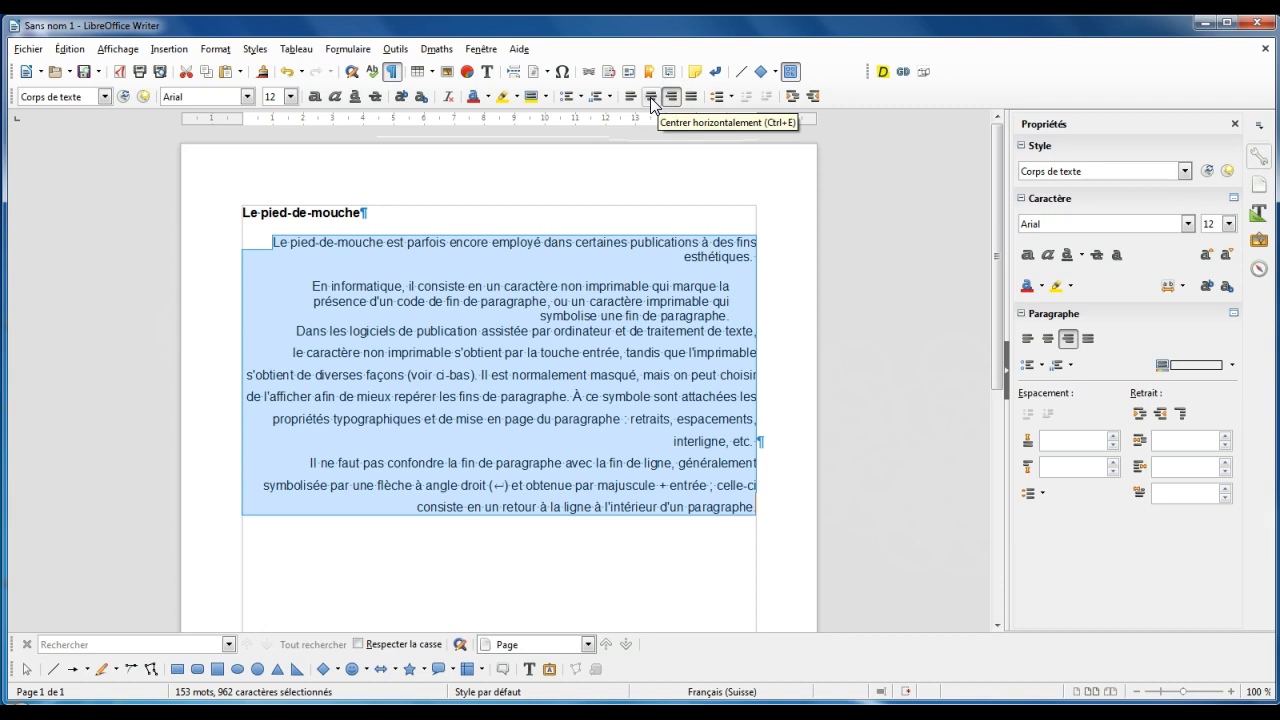
{"action": "left_click", "coordinate": [651, 100]}
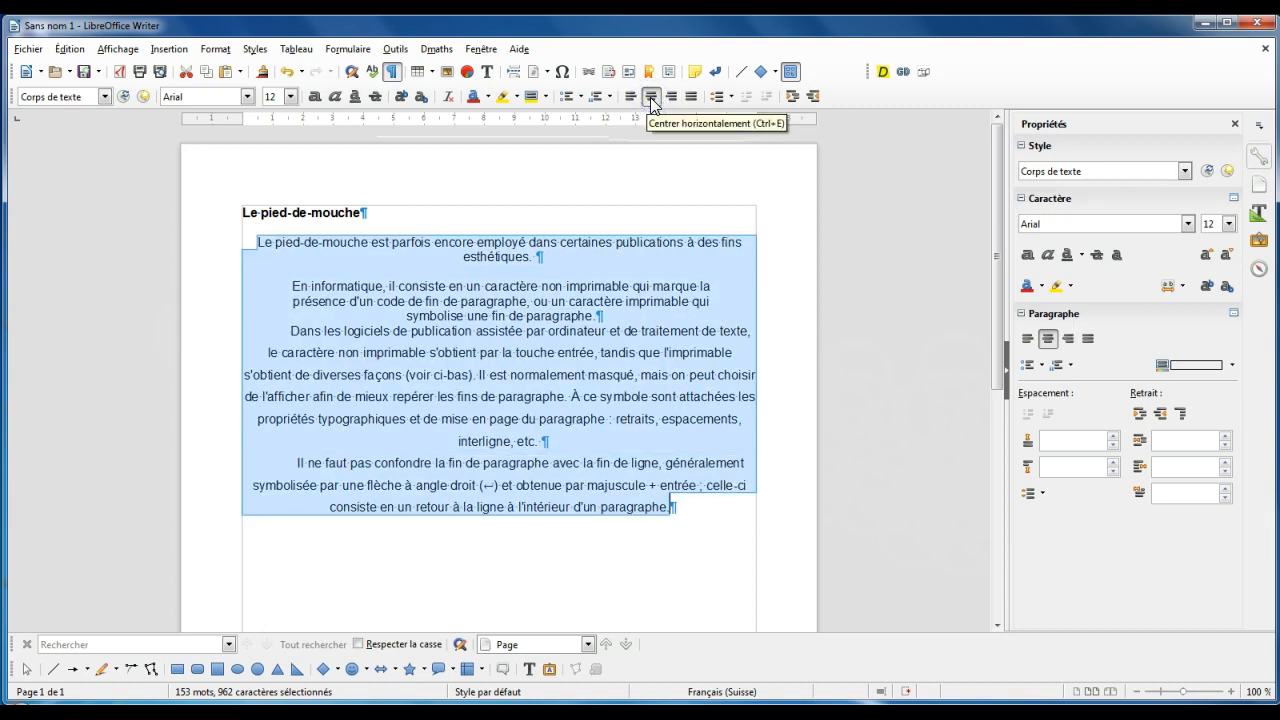
{"action": "left_click", "coordinate": [688, 100]}
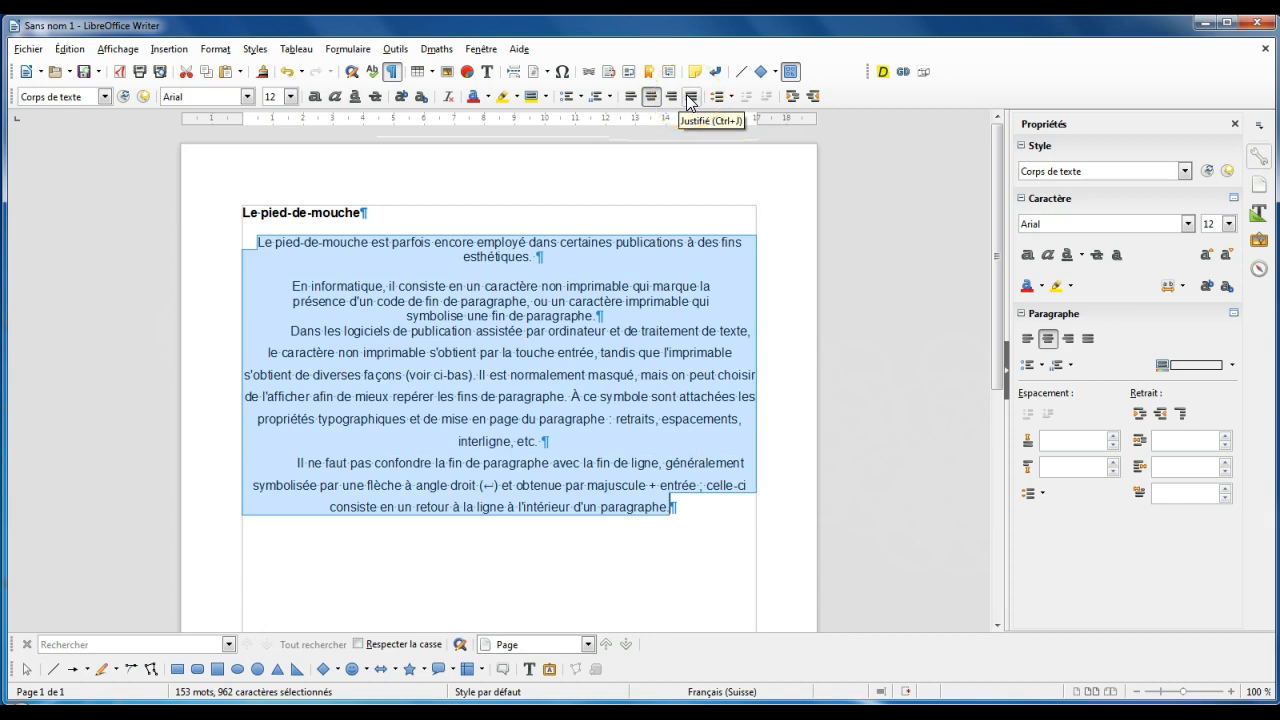
{"action": "left_click", "coordinate": [688, 99]}
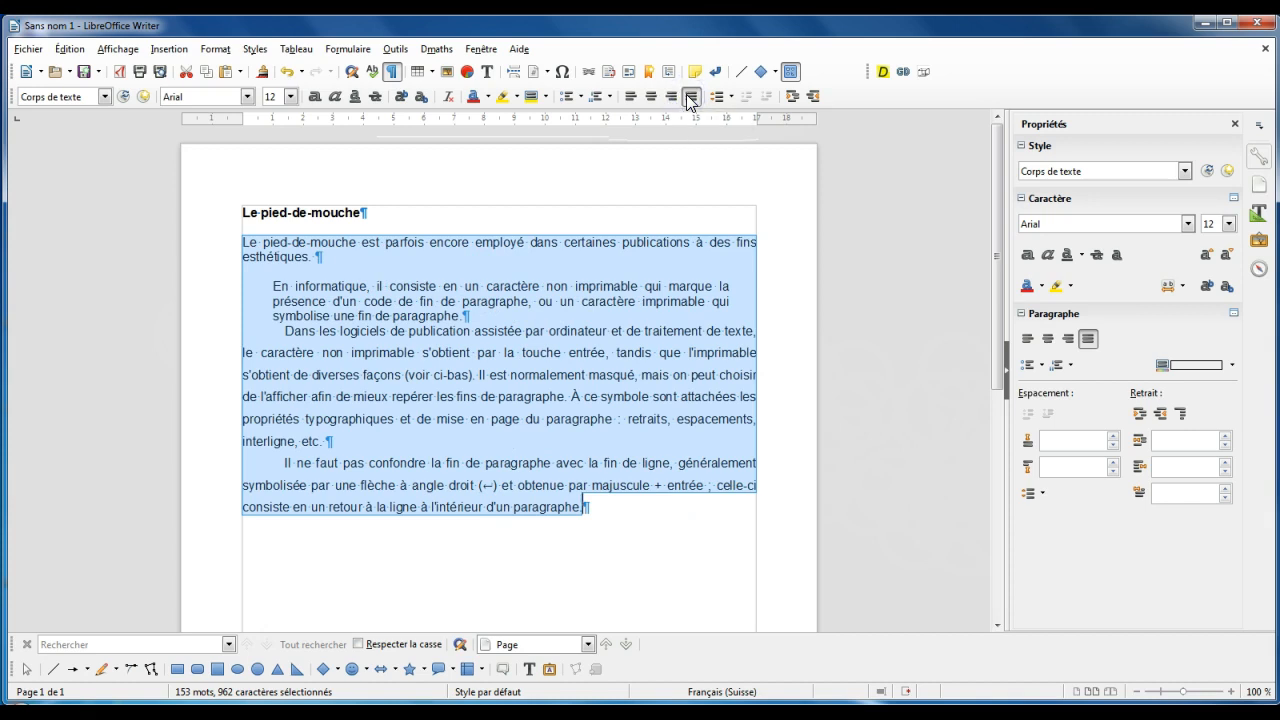
Step: Centre the title "Le pied-de-mouche" horizontally
{"action": "left_click", "coordinate": [350, 212]}
{"action": "left_click_drag", "start_coordinate": [374, 211], "coordinate": [240, 212]}
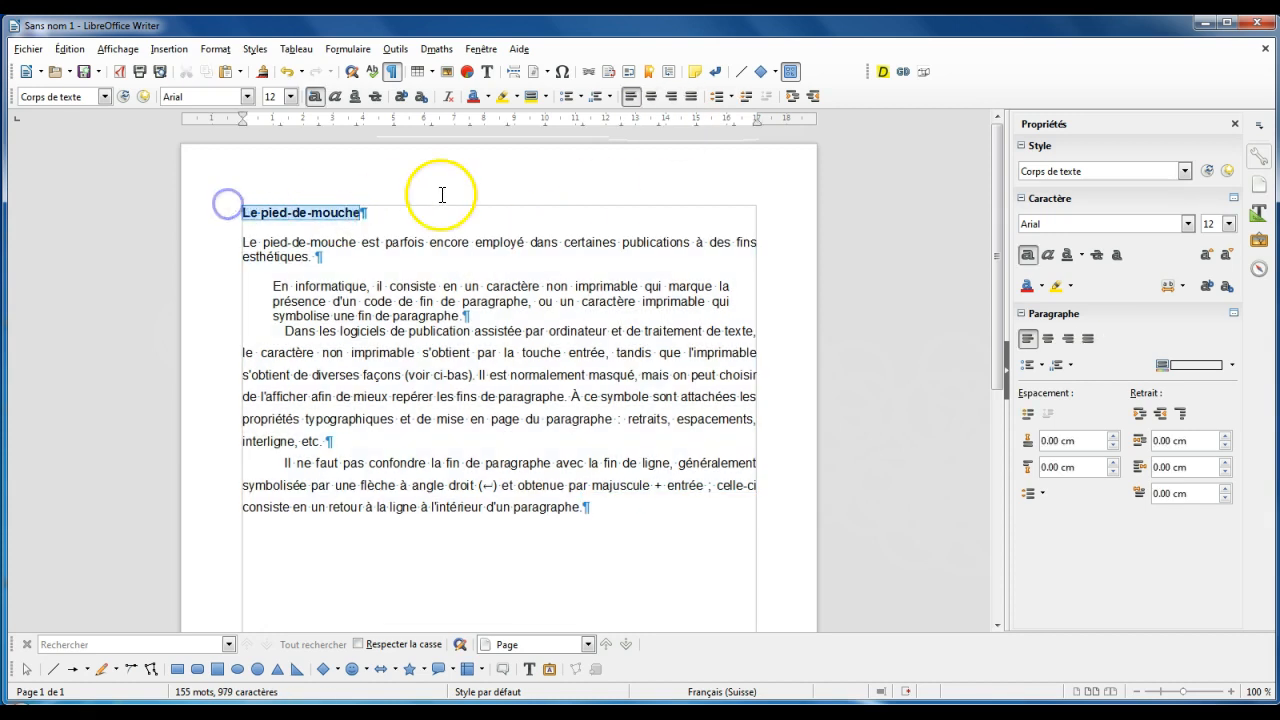
{"action": "left_click", "coordinate": [650, 96]}
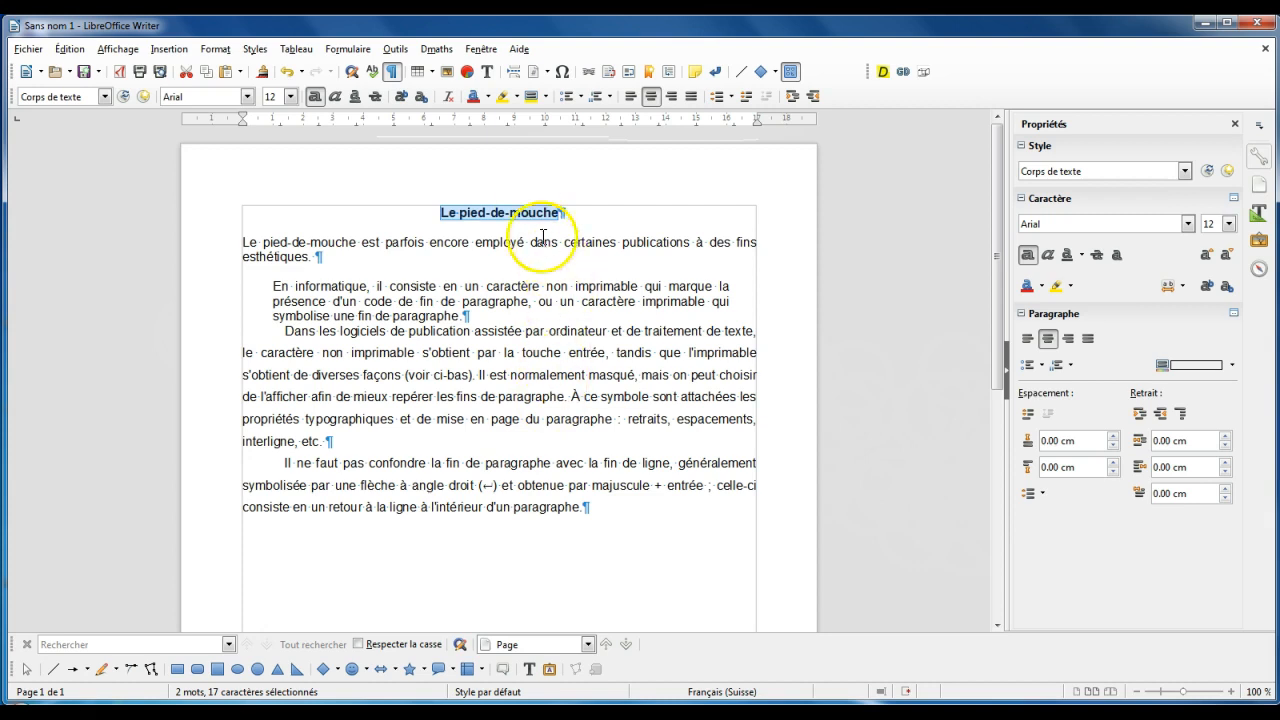
Step: Set the title paragraph's border line to a solid style, 1.00 pt wide, in Indigo
{"action": "right_click", "coordinate": [528, 213]}
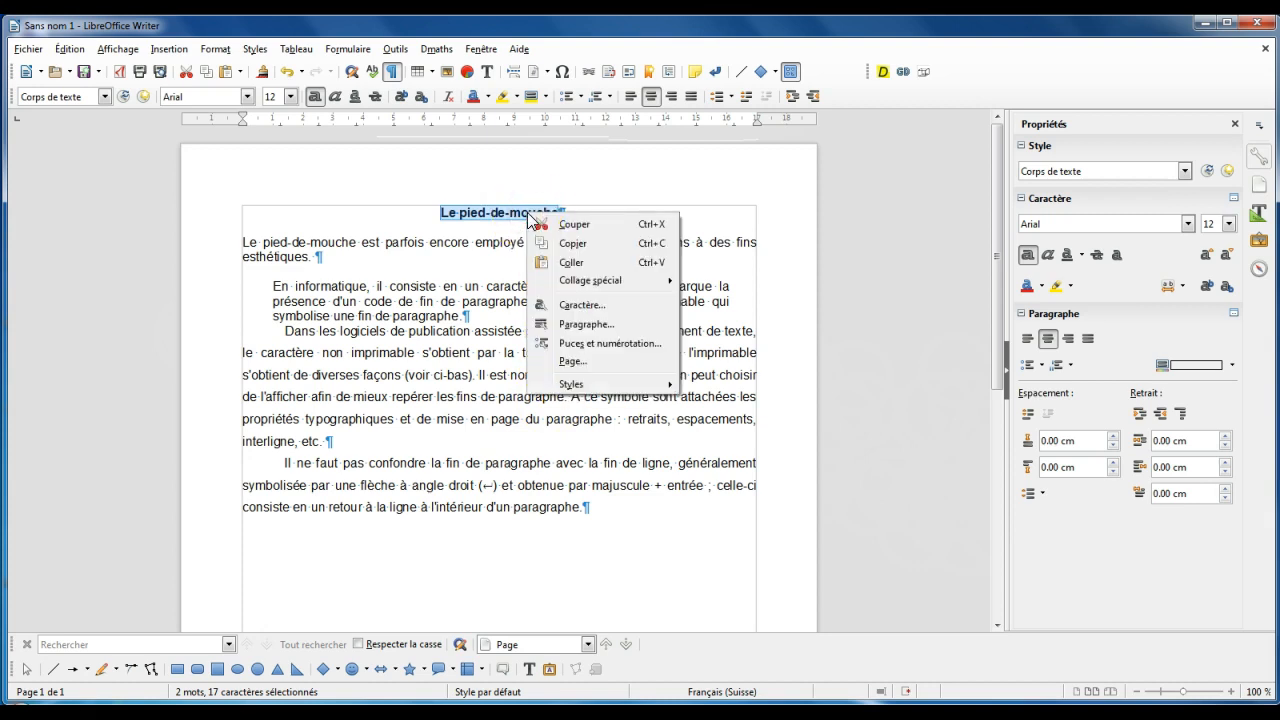
{"action": "left_click", "coordinate": [585, 326]}
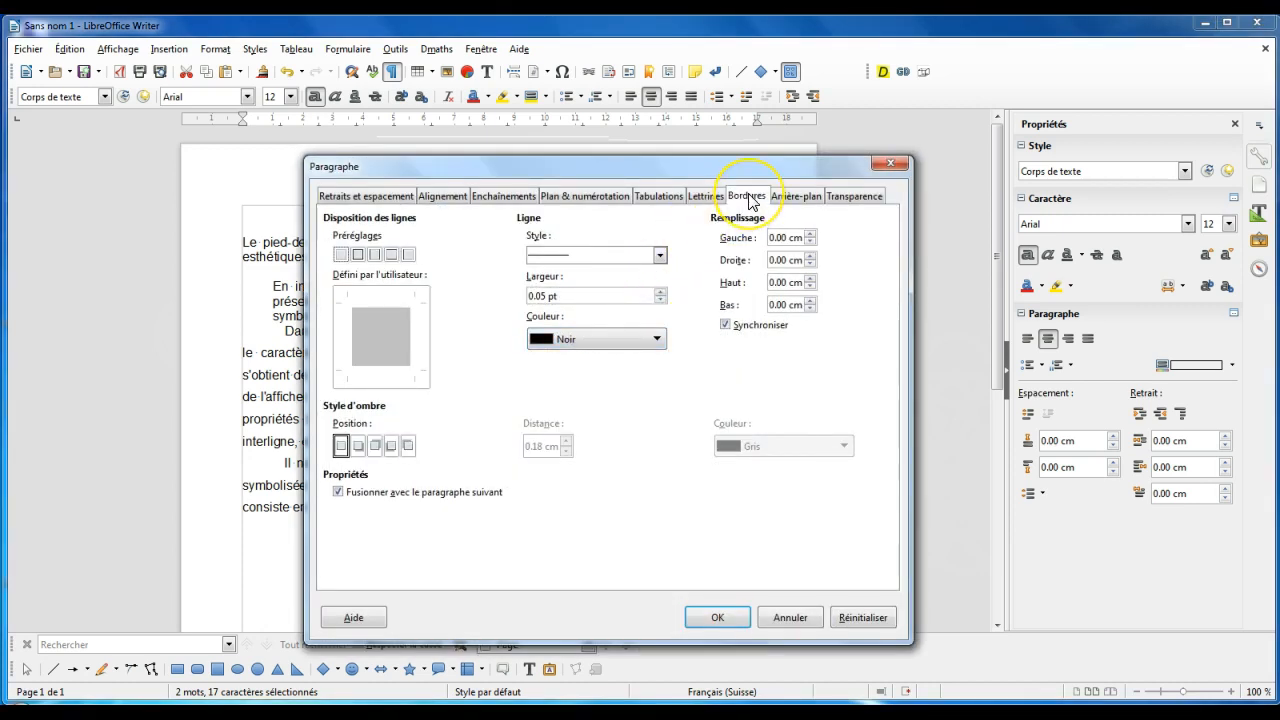
{"action": "left_click", "coordinate": [659, 255]}
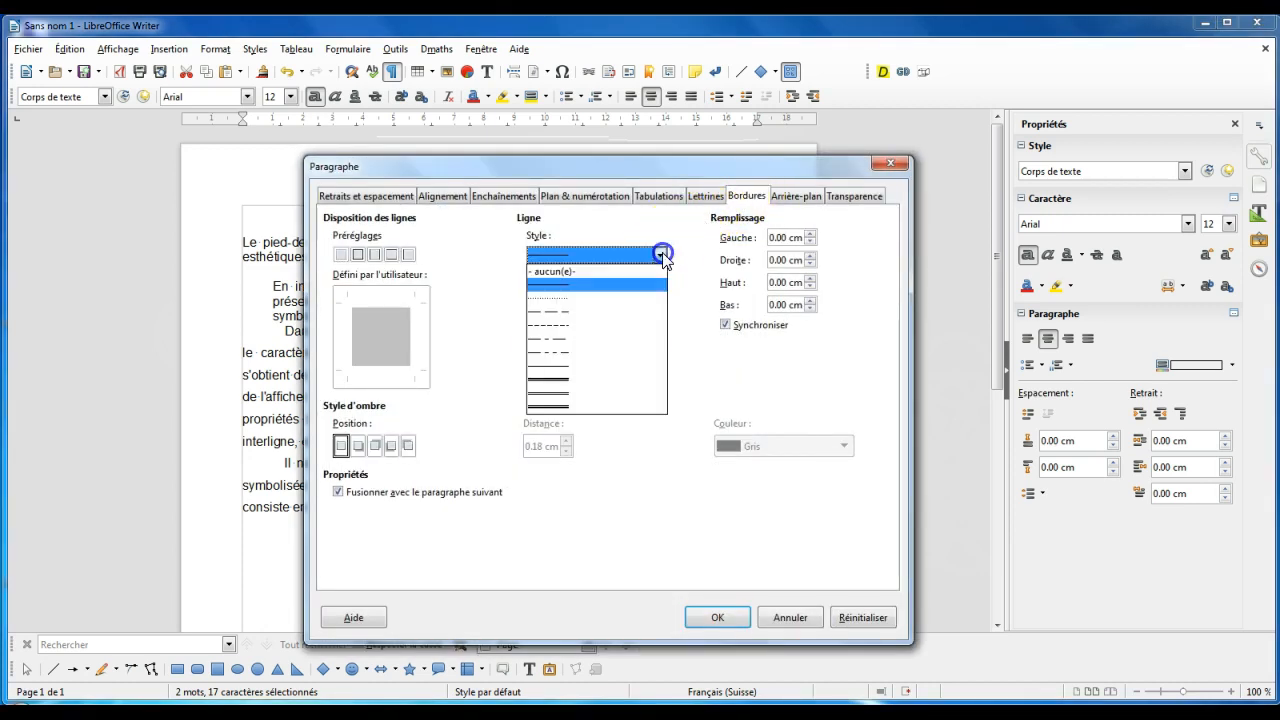
{"action": "left_click", "coordinate": [556, 285]}
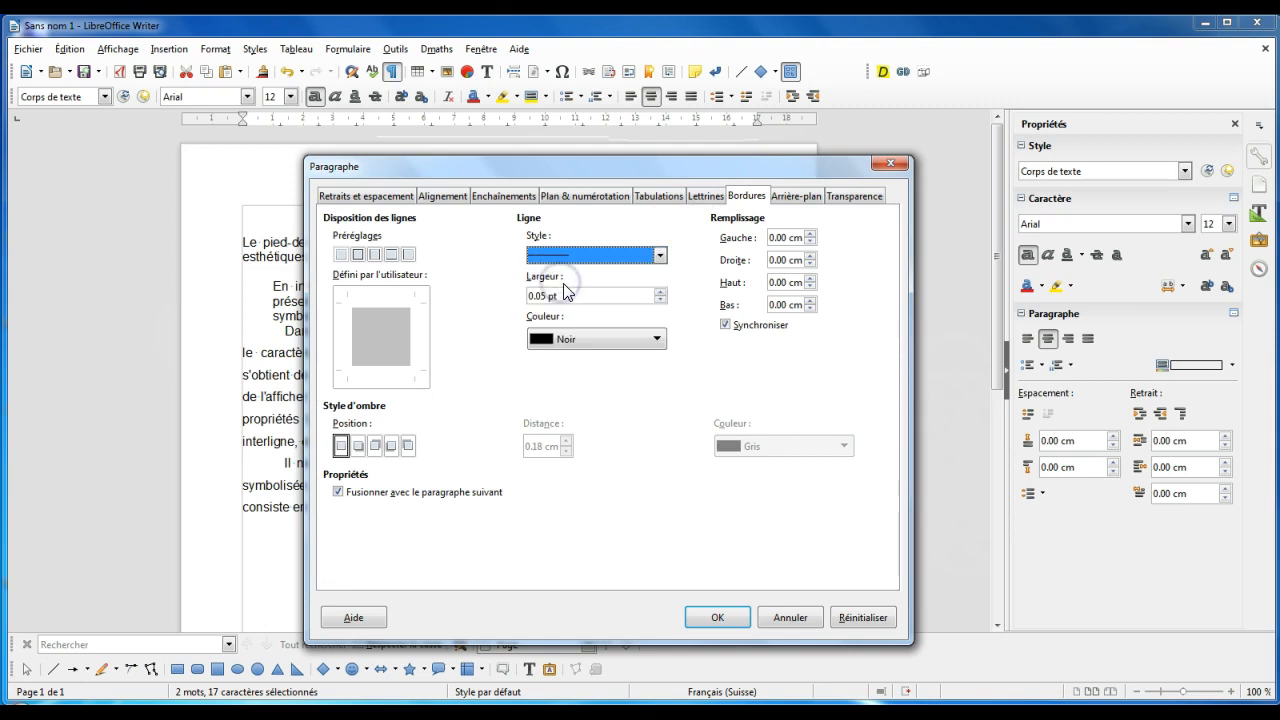
{"action": "left_click", "coordinate": [660, 291]}
{"action": "left_click", "coordinate": [660, 291]}
{"action": "left_click", "coordinate": [660, 291]}
{"action": "left_click", "coordinate": [657, 339]}
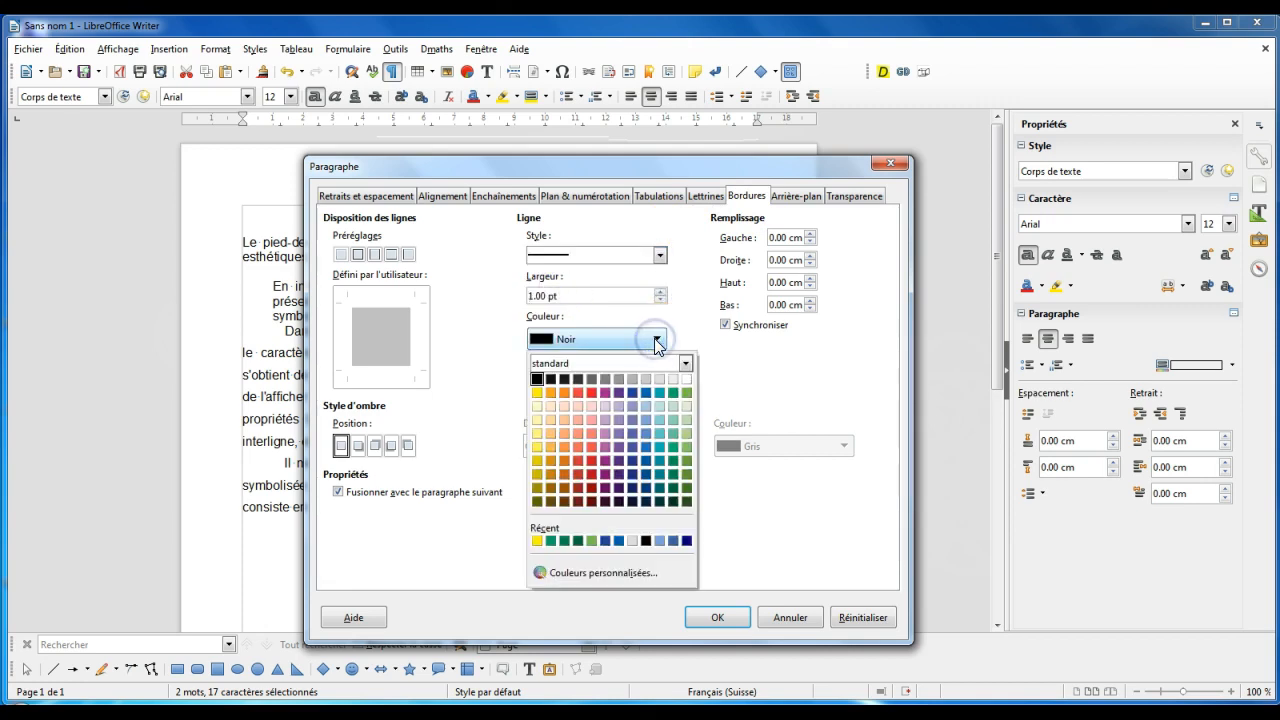
{"action": "left_click", "coordinate": [630, 391]}
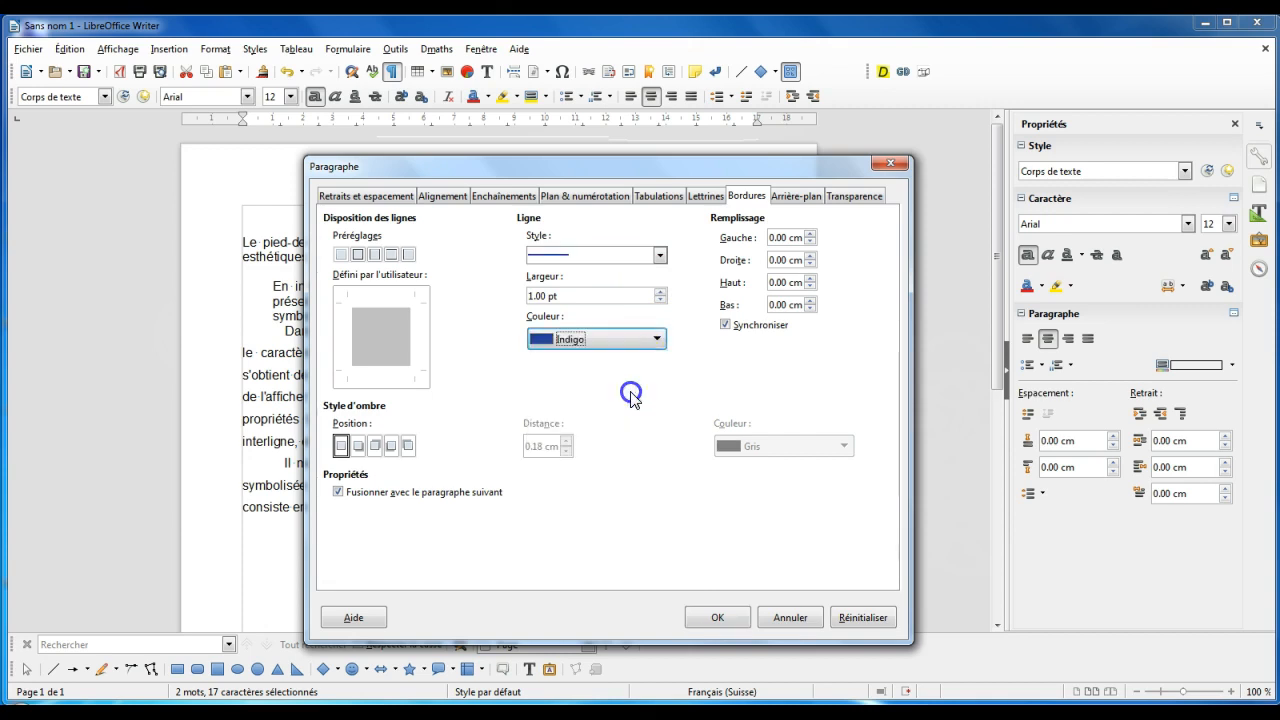
Step: Apply the border line to all four sides of the title paragraph
{"action": "left_click", "coordinate": [365, 300]}
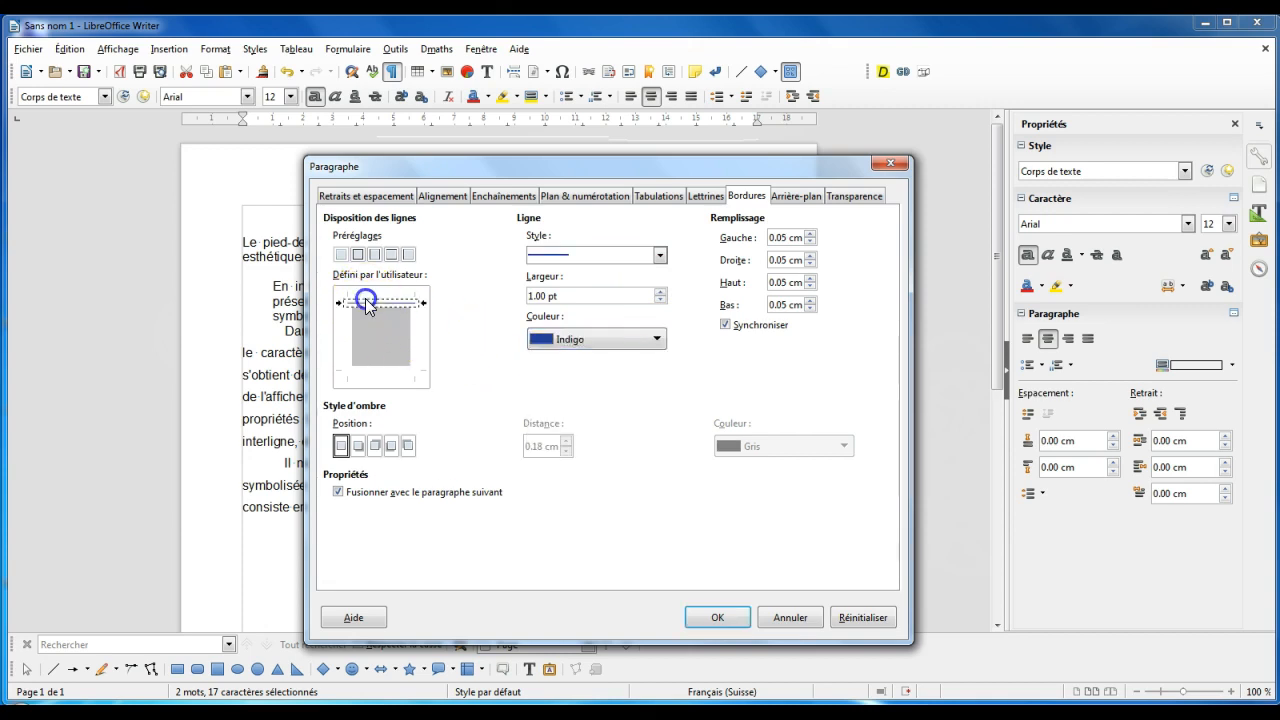
{"action": "left_click", "coordinate": [349, 329]}
{"action": "left_click", "coordinate": [366, 368]}
{"action": "left_click", "coordinate": [416, 346]}
Step: Give the title paragraph a shadow cast to the lower right, with a distance of 0.10 cm and the colour kept at Gris
{"action": "left_click", "coordinate": [358, 450]}
{"action": "left_click", "coordinate": [566, 450]}
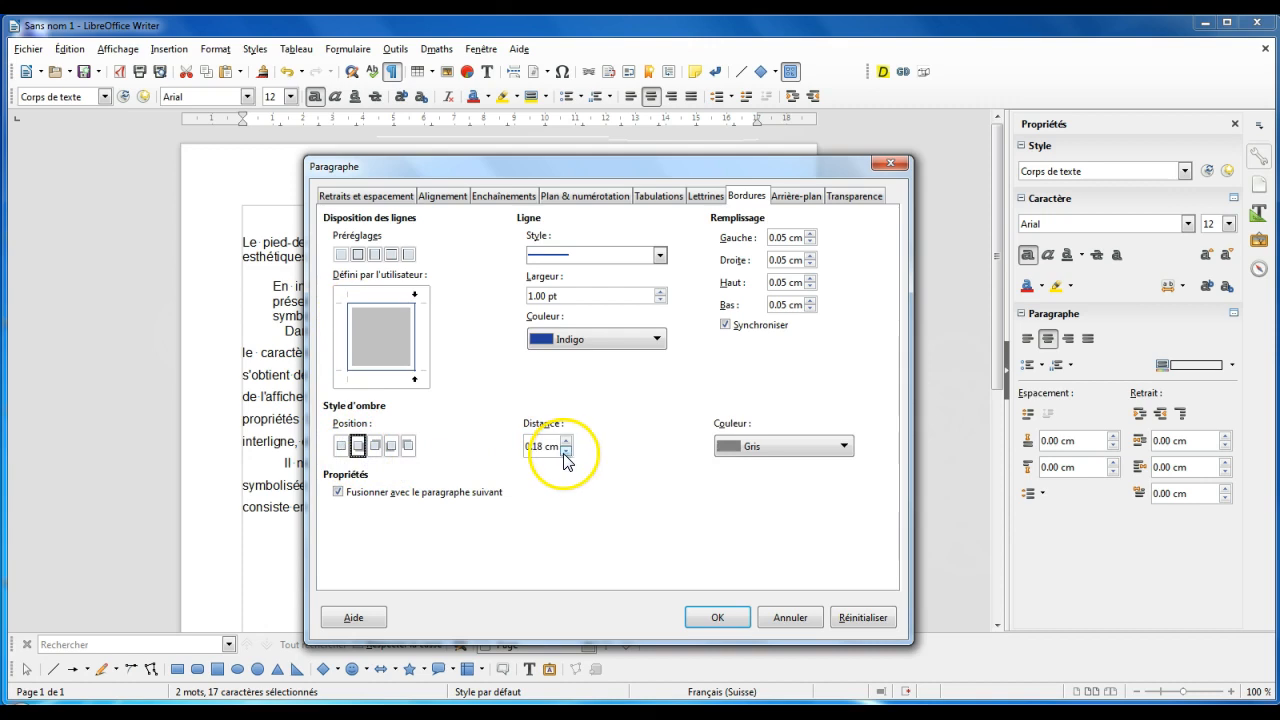
{"action": "left_click", "coordinate": [730, 446]}
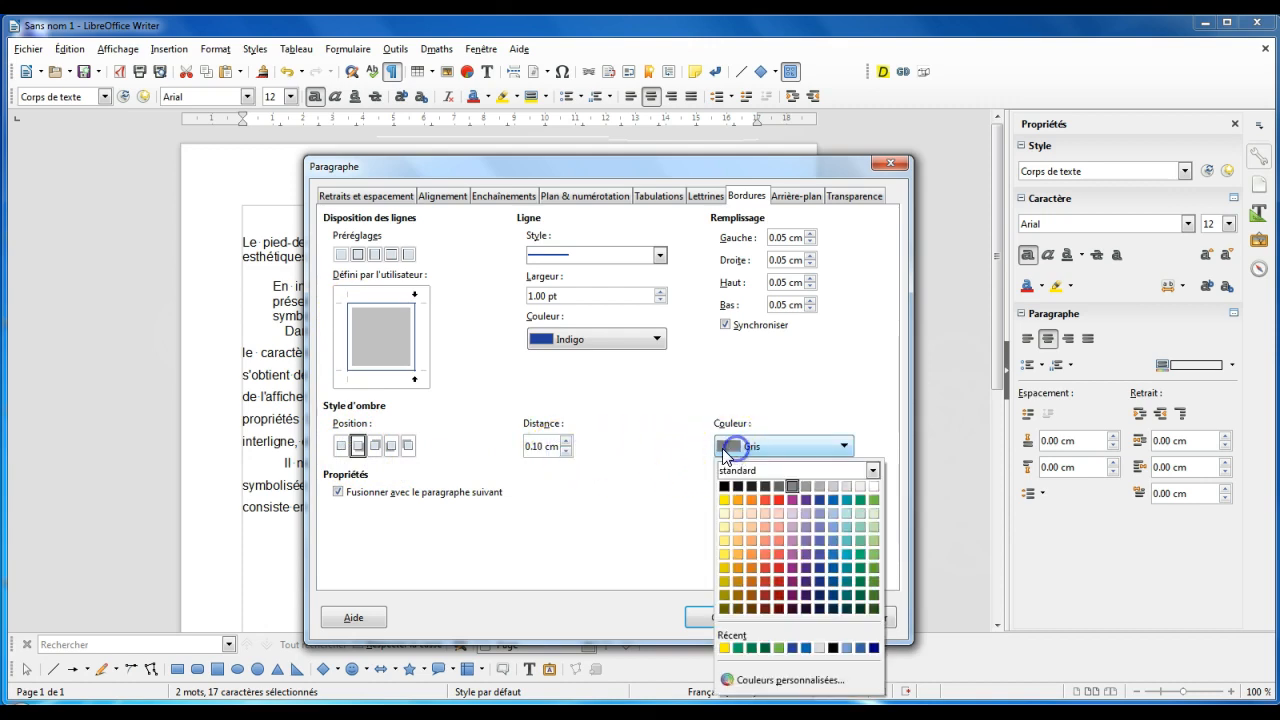
{"action": "left_click", "coordinate": [630, 487]}
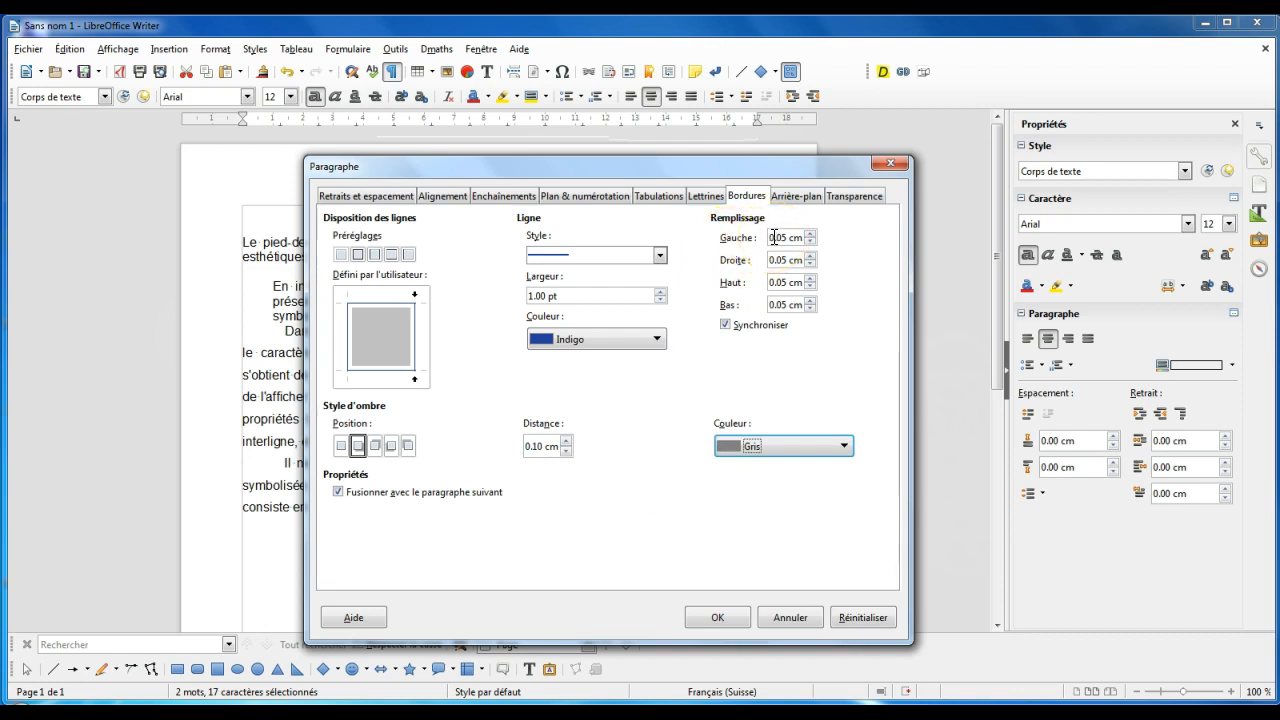
Step: Set the title border's padding to 0.20 cm on all four sides and apply the border and shadow settings
{"action": "left_click", "coordinate": [810, 233]}
{"action": "left_click", "coordinate": [810, 233]}
{"action": "left_click", "coordinate": [810, 233]}
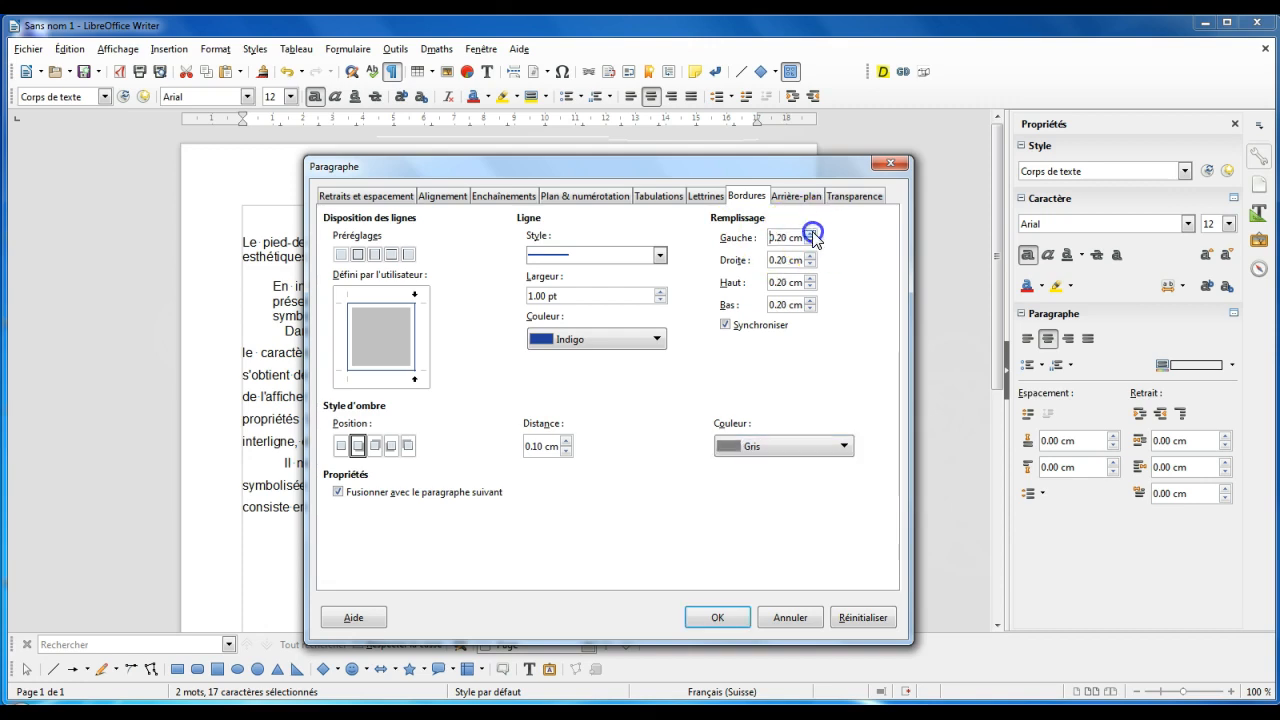
{"action": "left_click_drag", "start_coordinate": [707, 164], "coordinate": [690, 258]}
{"action": "left_click_drag", "start_coordinate": [482, 259], "coordinate": [818, 97]}
{"action": "left_click", "coordinate": [1035, 552]}
{"action": "left_click", "coordinate": [568, 340]}
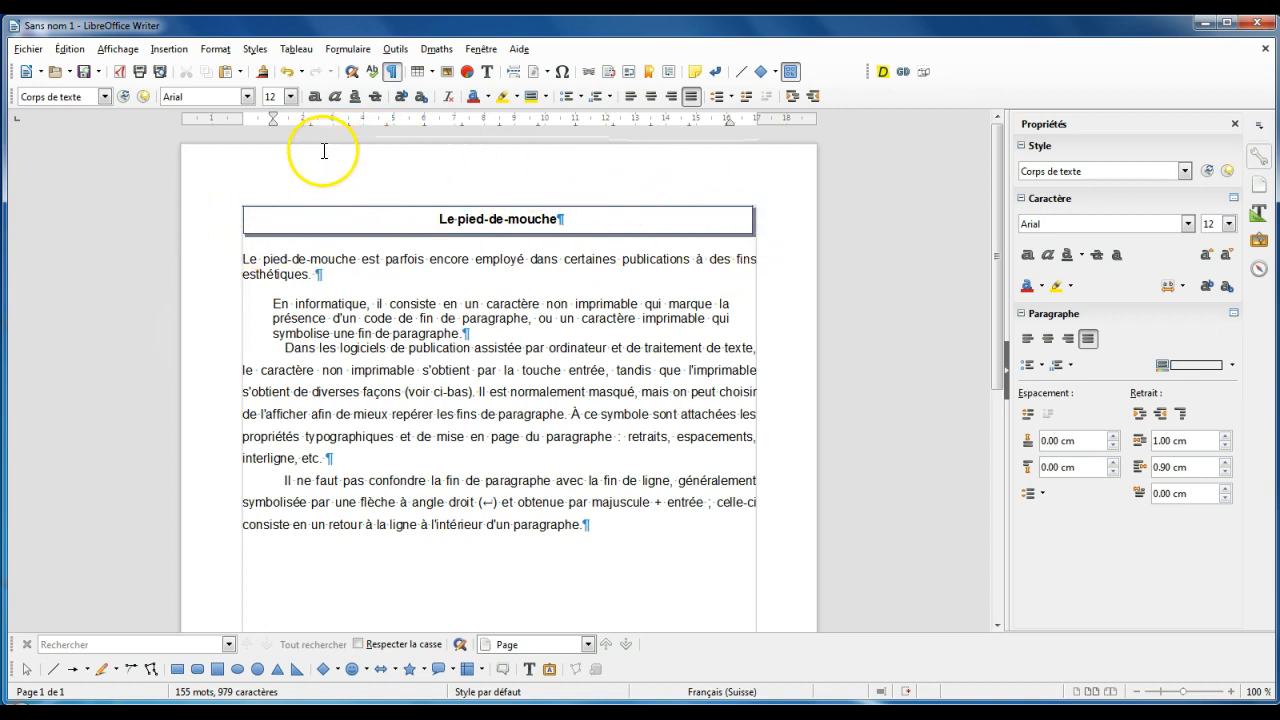
Step: Indent the title paragraph 3.00 cm before and 3.00 cm after the text to narrow its bordered box
{"action": "left_click", "coordinate": [476, 216]}
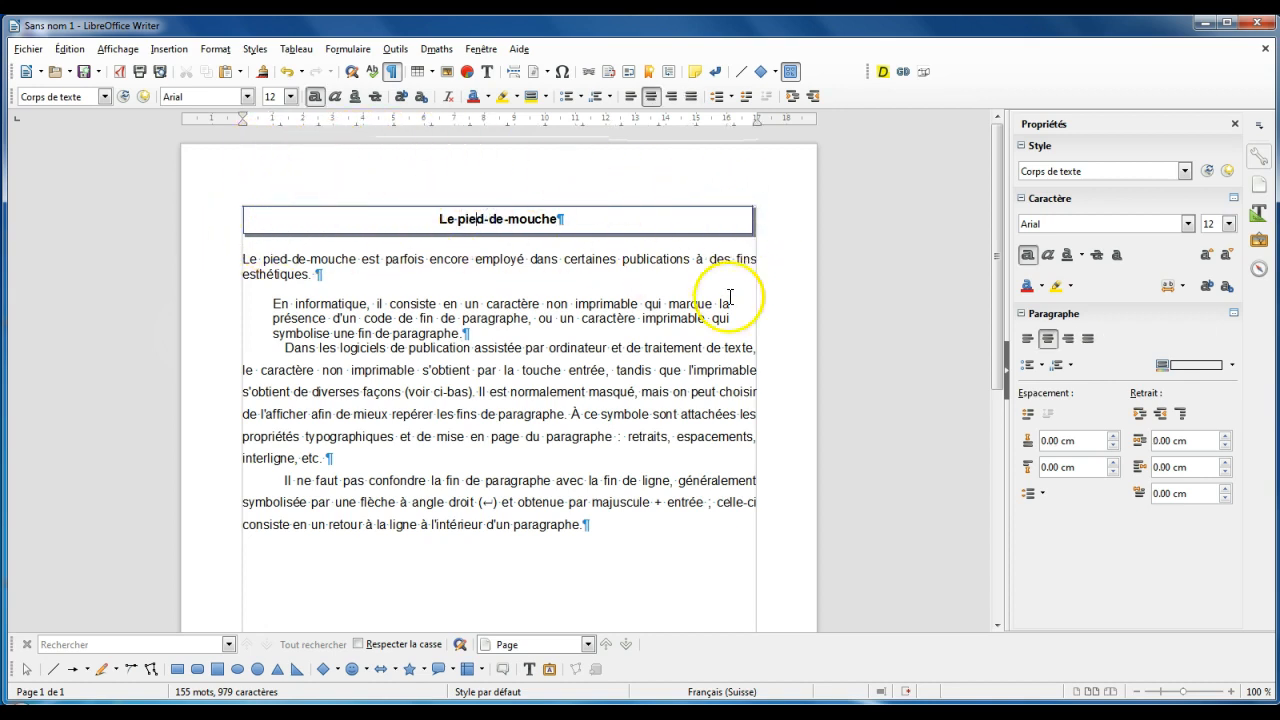
{"action": "left_click", "coordinate": [1227, 437]}
{"action": "left_click", "coordinate": [1227, 437]}
{"action": "left_click", "coordinate": [1227, 437]}
{"action": "left_click_drag", "start_coordinate": [1227, 437], "coordinate": [1227, 464]}
{"action": "left_click", "coordinate": [1228, 470]}
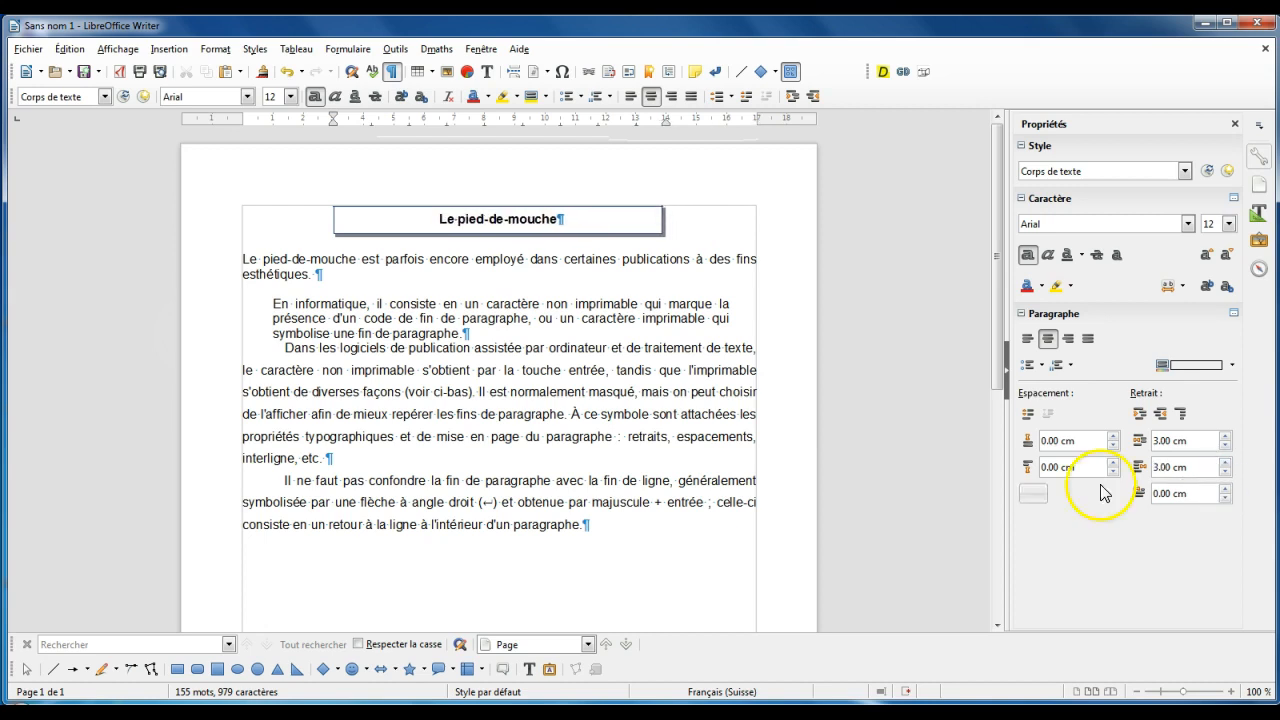